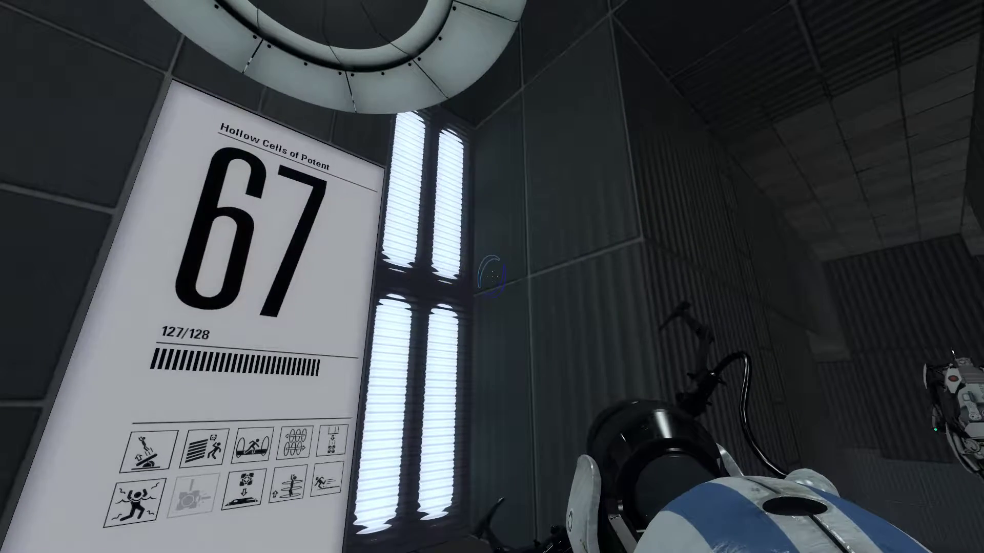
- View the chamber's evaluation screen, close it without rating, and resume play
key("Escape")
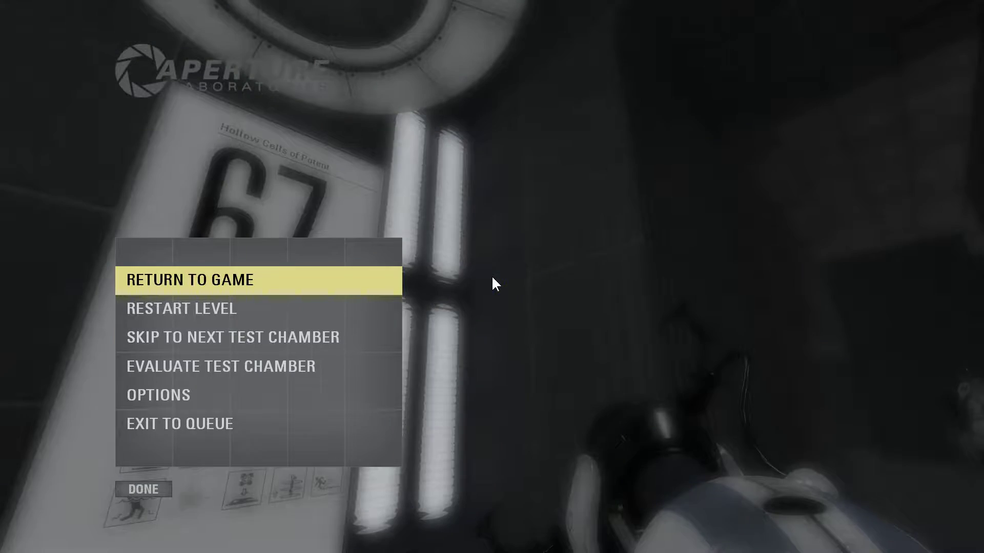
left_click(325, 361)
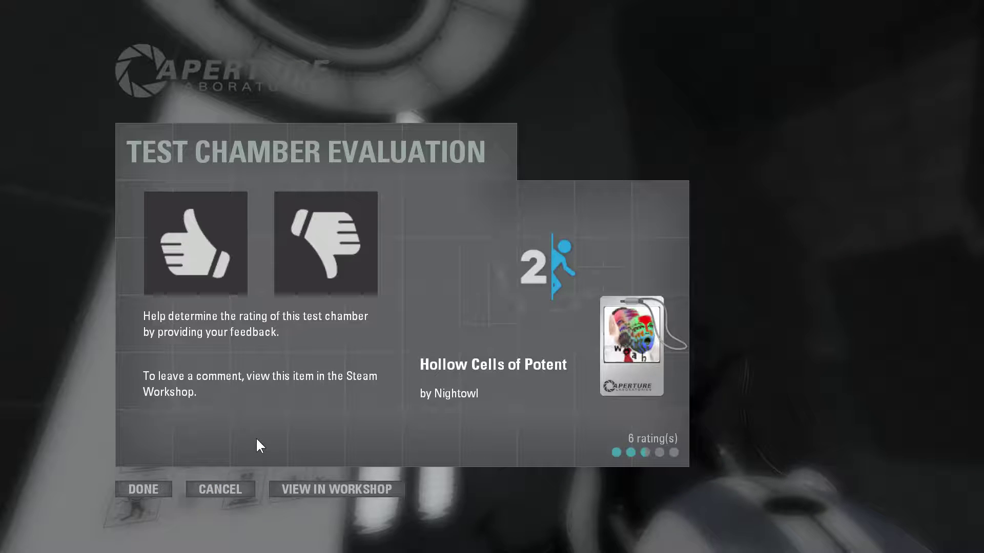
key("Escape")
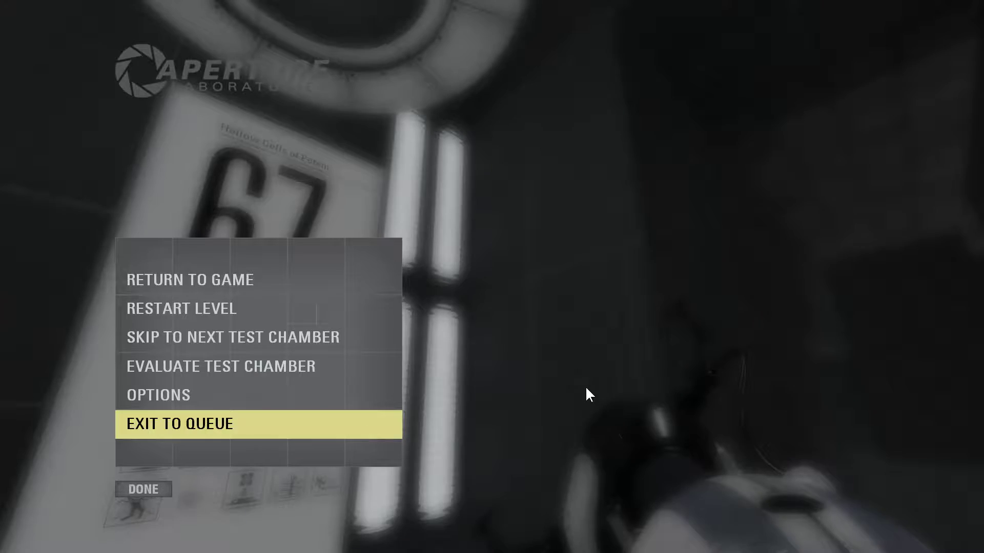
key("Escape")
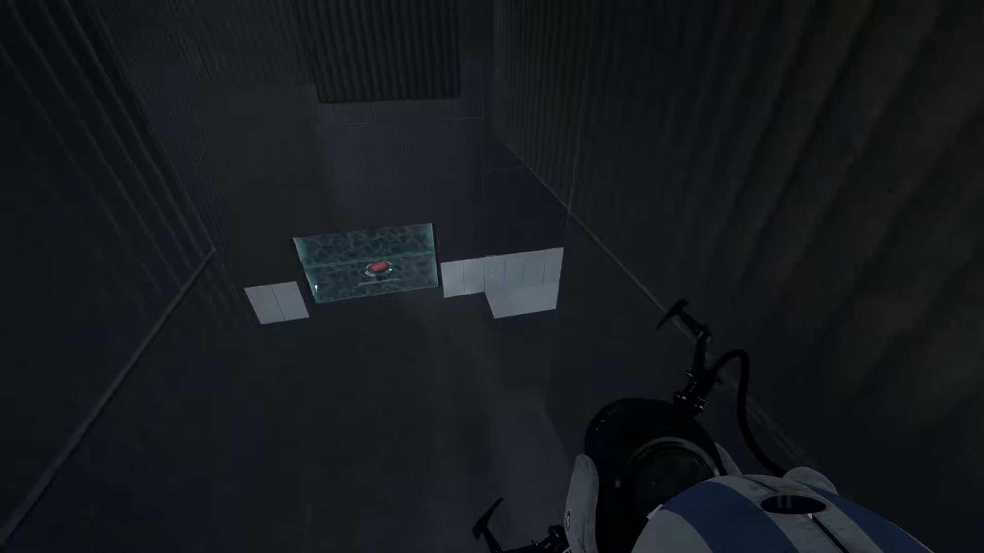
- Look over the shaft, button platform and camera, then walk through the wall portal
key("w")
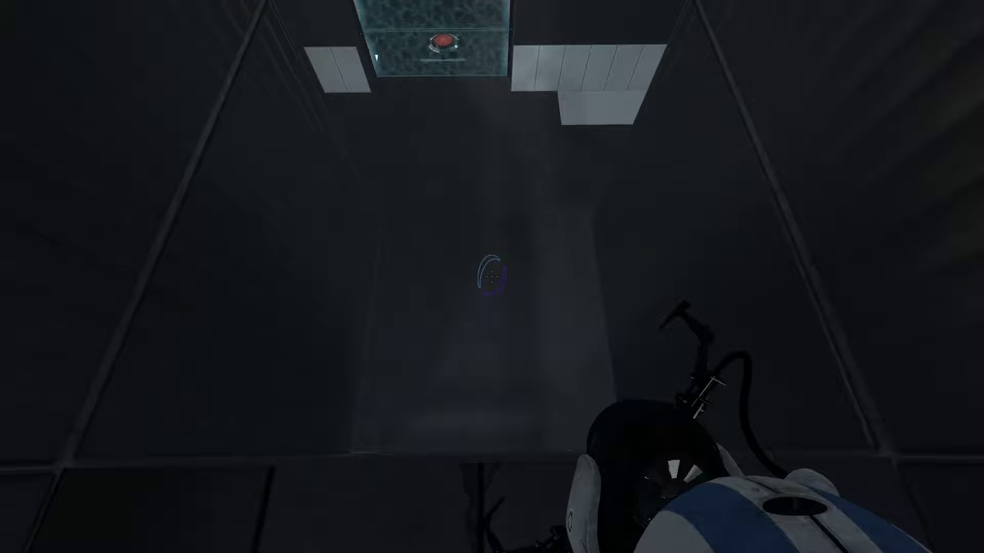
key("w")
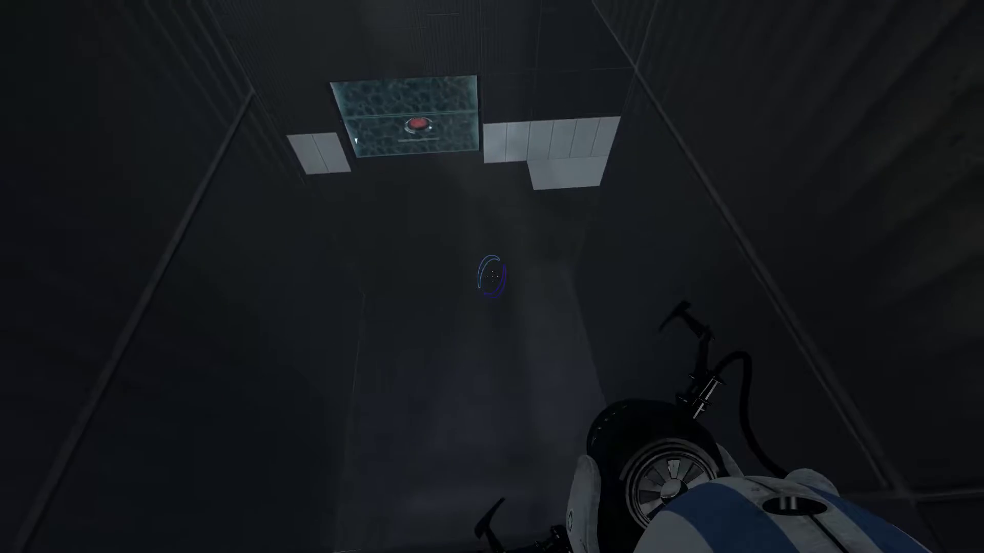
key("w")
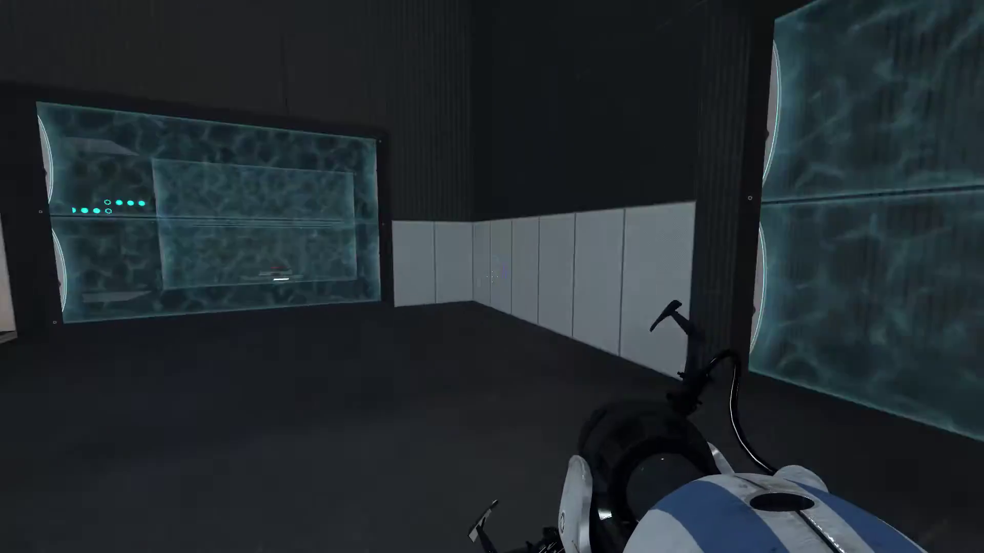
key("w")
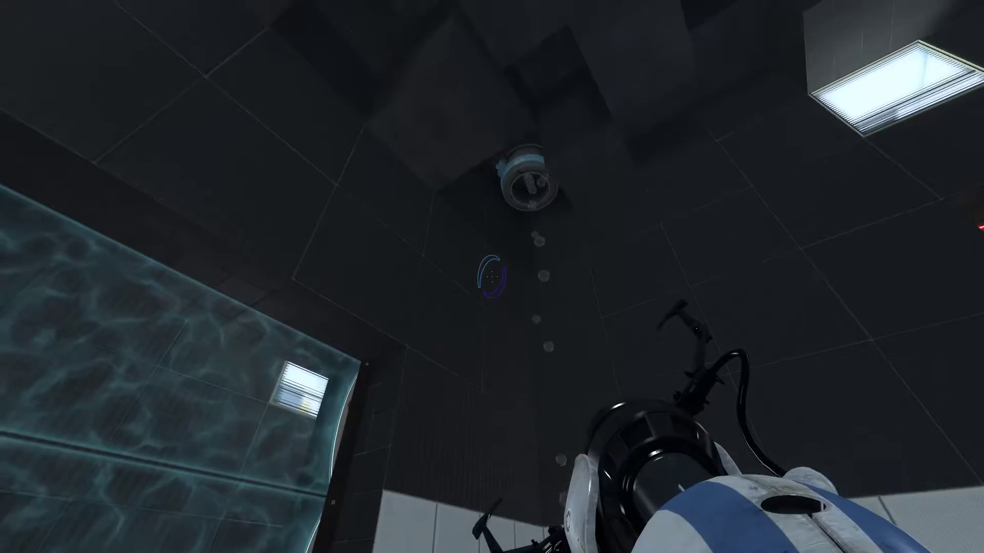
key("w")
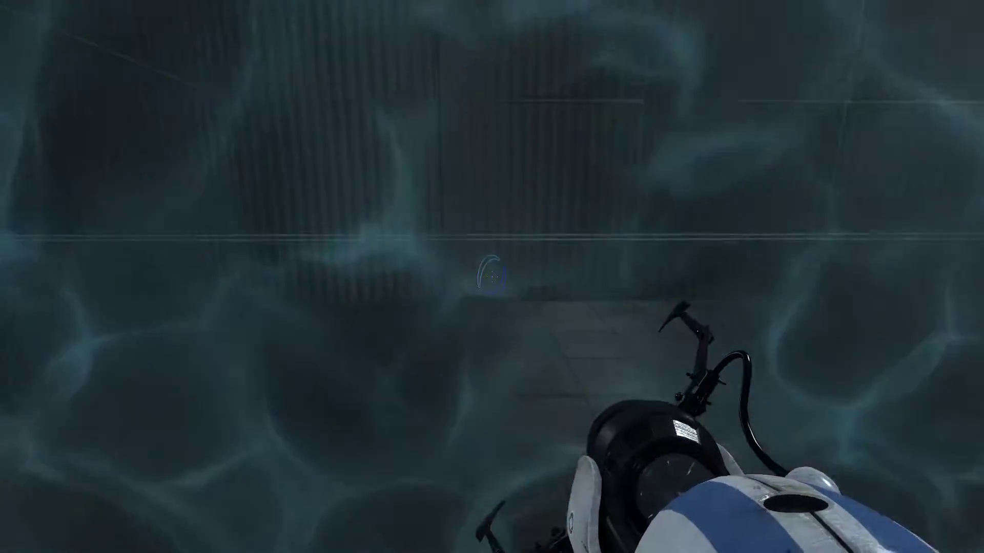
key("w")
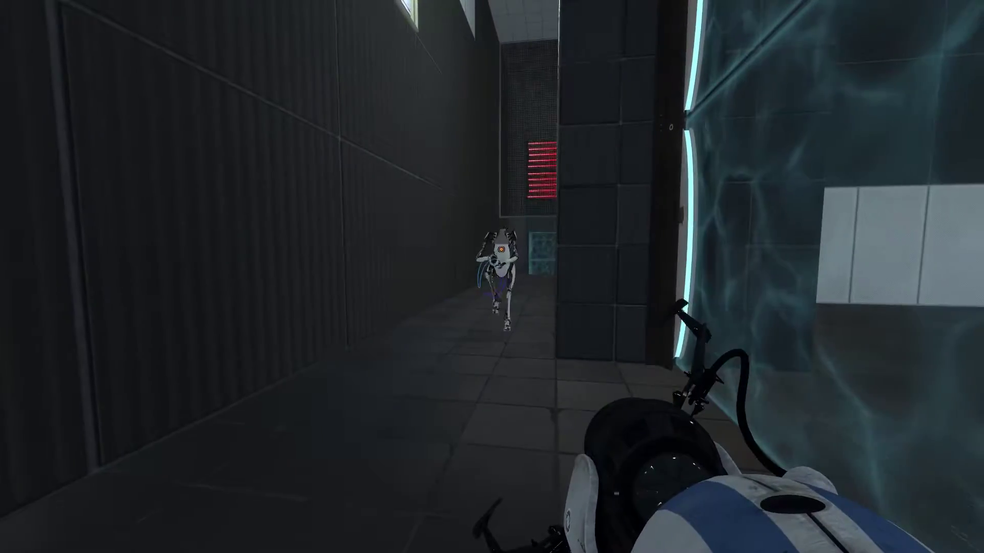
- Advance down the corridor toward the red laser grid, looking it over
key("w")
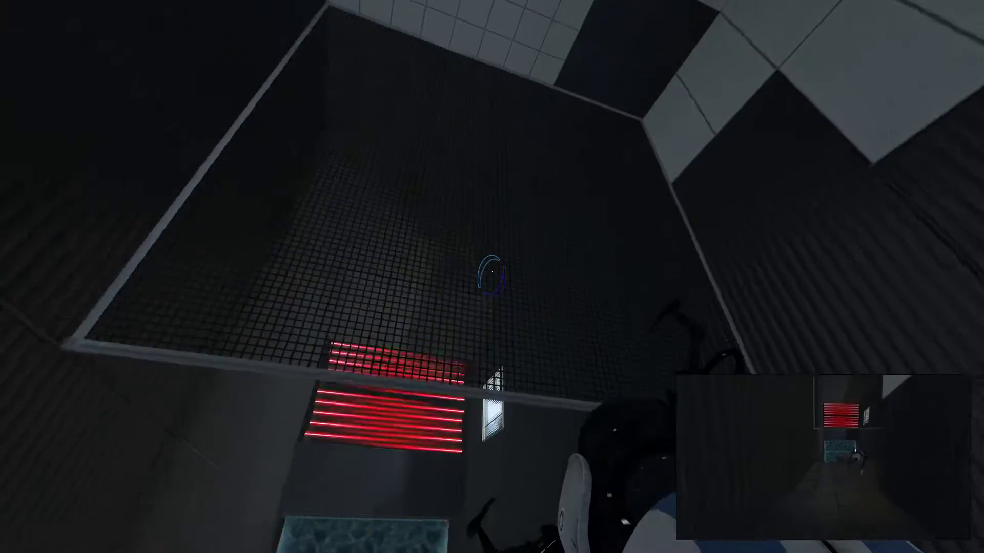
key("w")
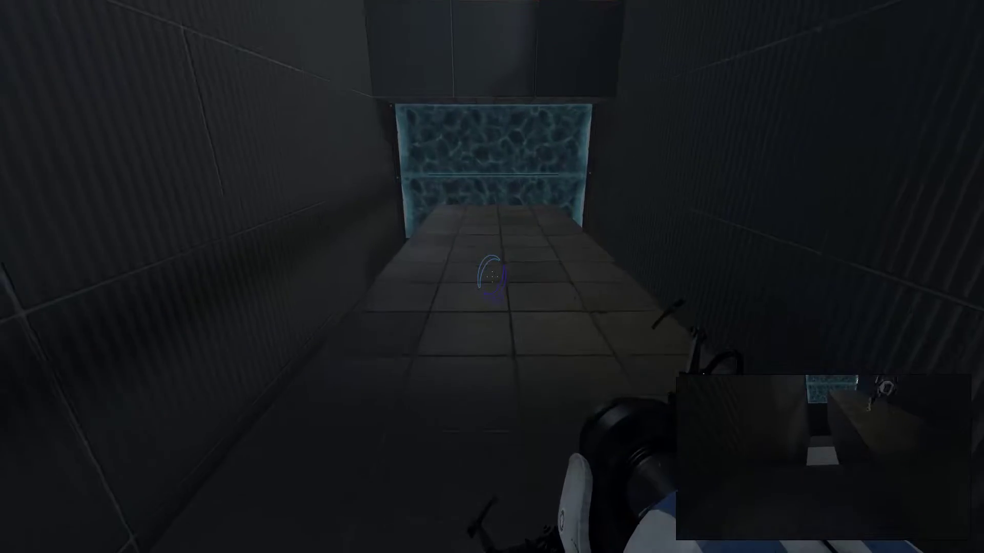
key("w")
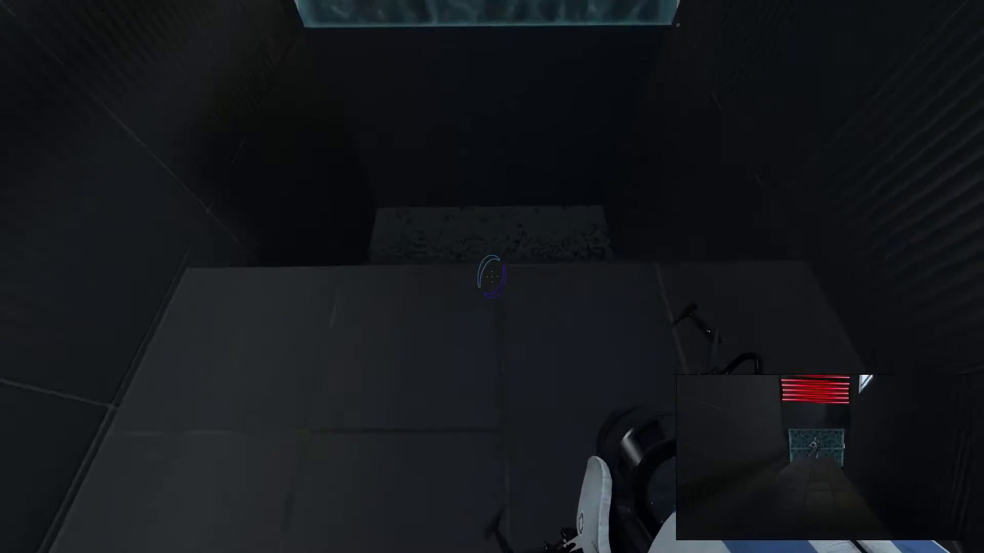
key("w")
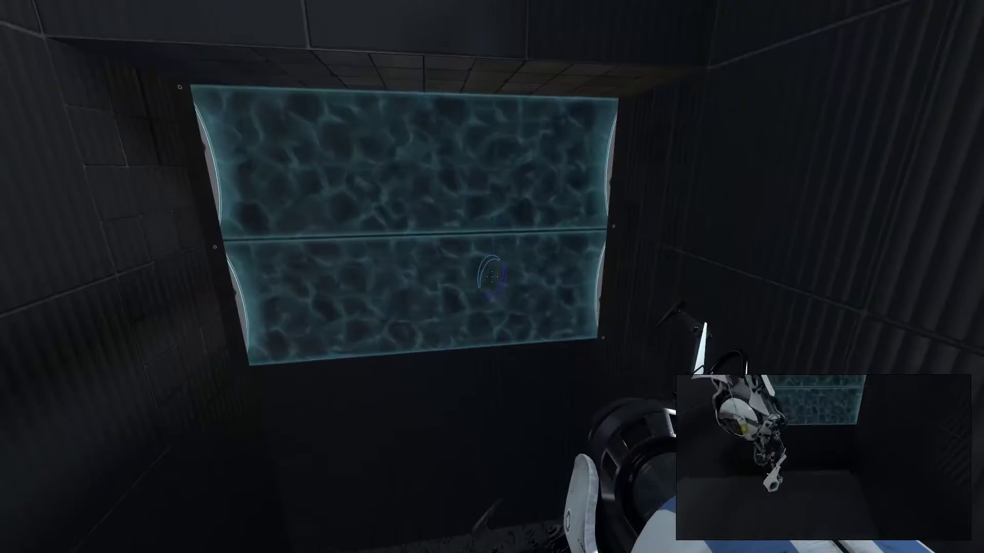
key("w")
key("w")
key("w")
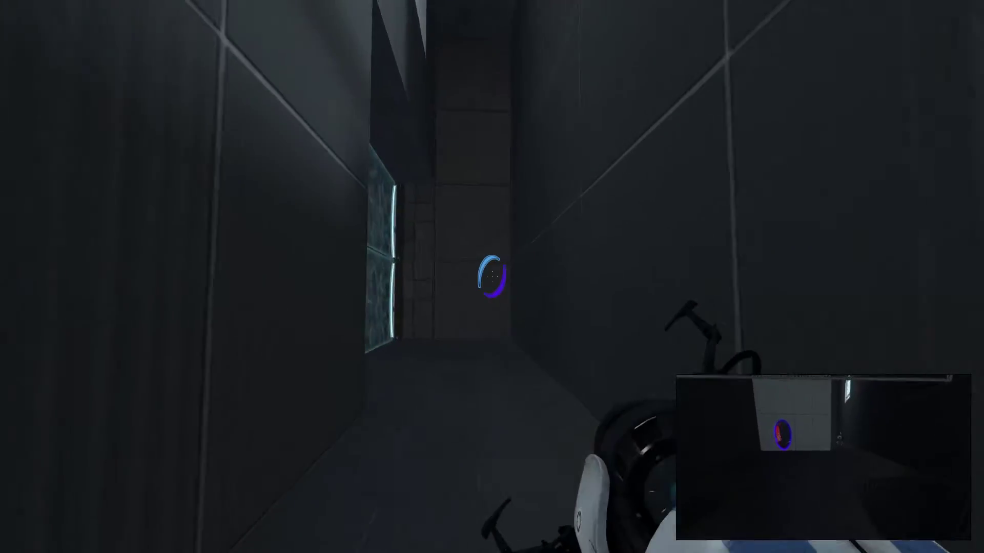
- Walk out into the laser room and approach its glass window
key("w")
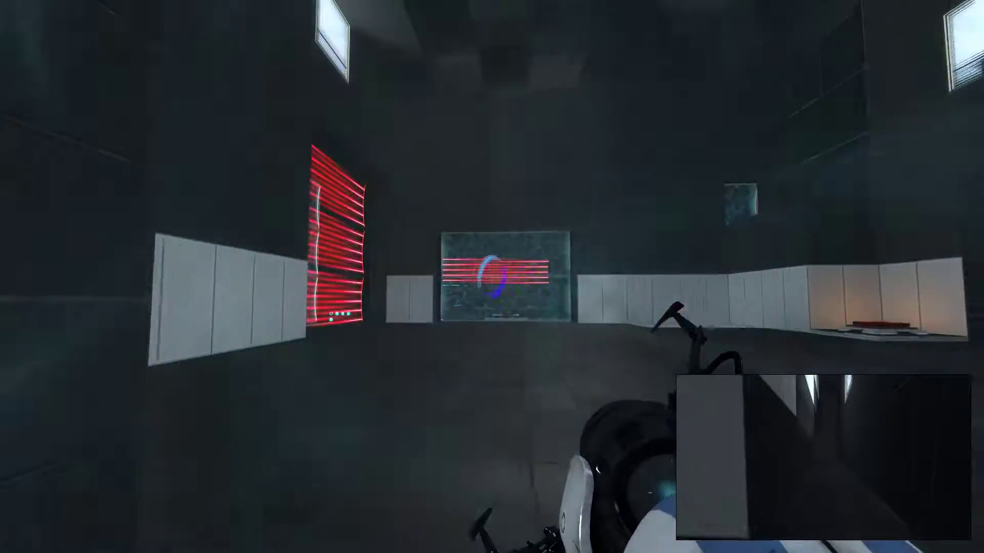
key("w")
key("w")
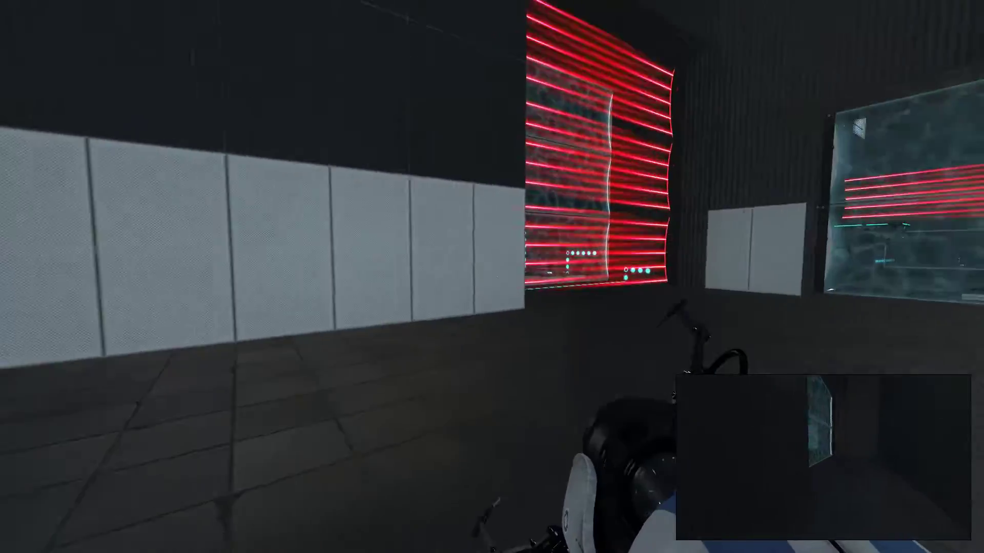
key("w")
key("w")
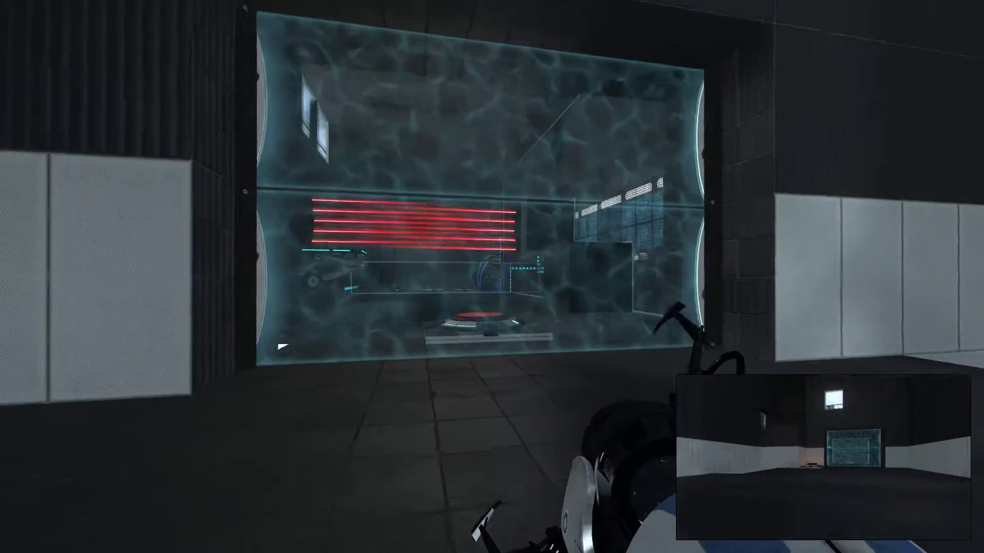
key("w")
key("w")
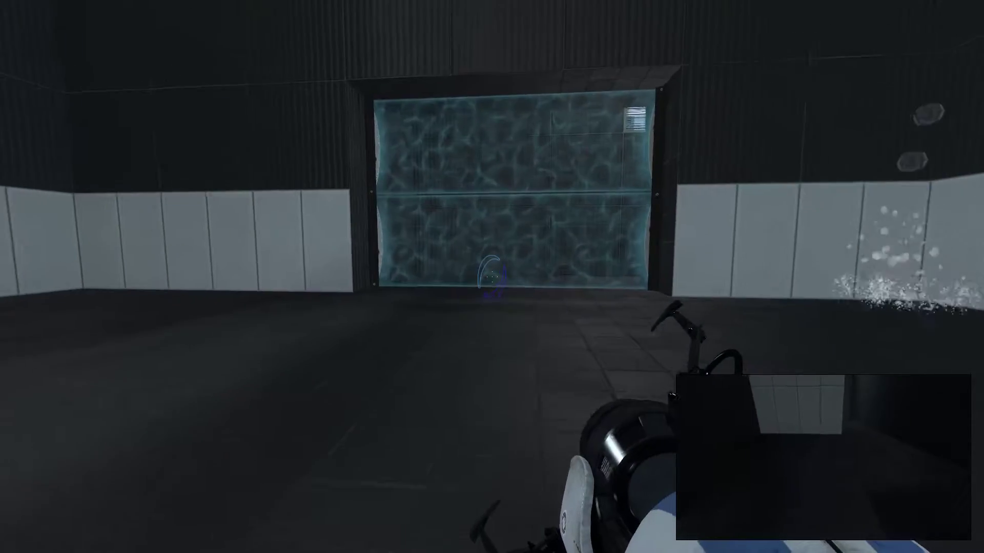
- Walk across the dark room to the rippled glass viewing panel
key("w")
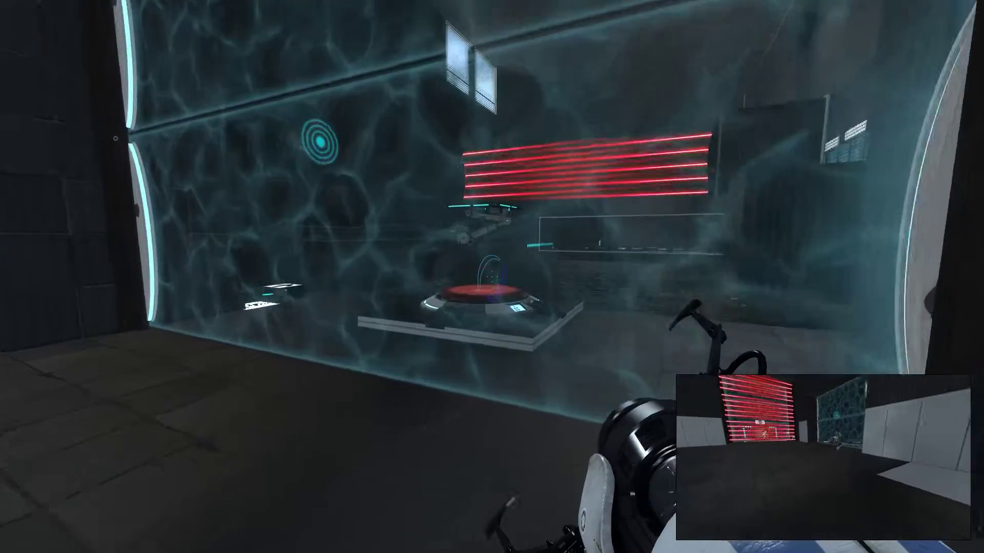
- Ping the floor button to direct the co-op partner to it
left_click(491, 277)
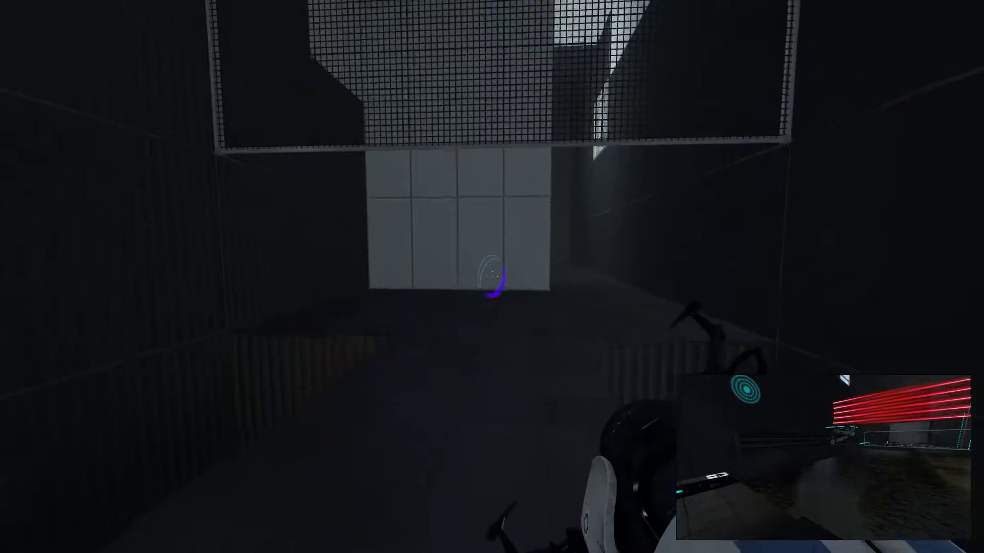
- Put a blue portal on the white panel and walk through it onto the button
left_click(492, 277)
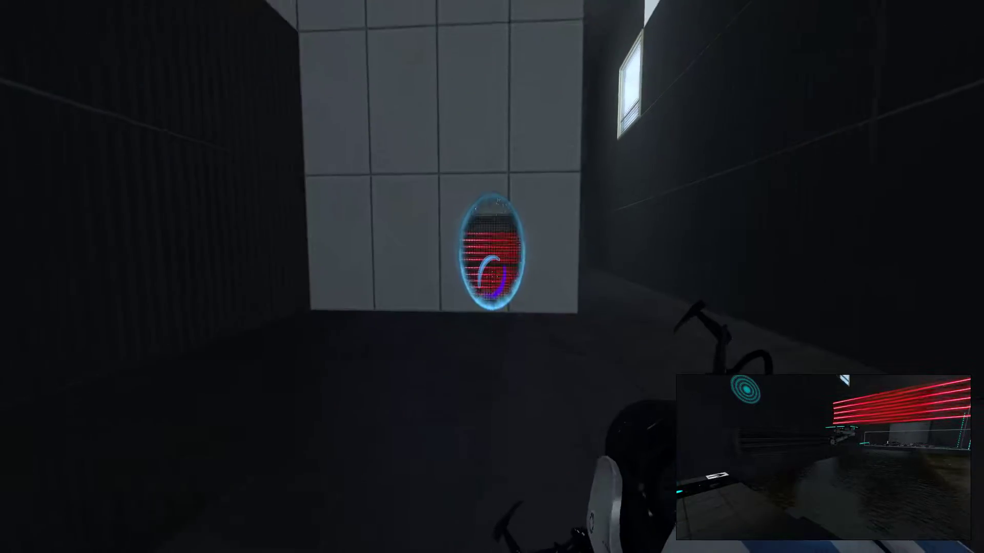
key("w")
key("w")
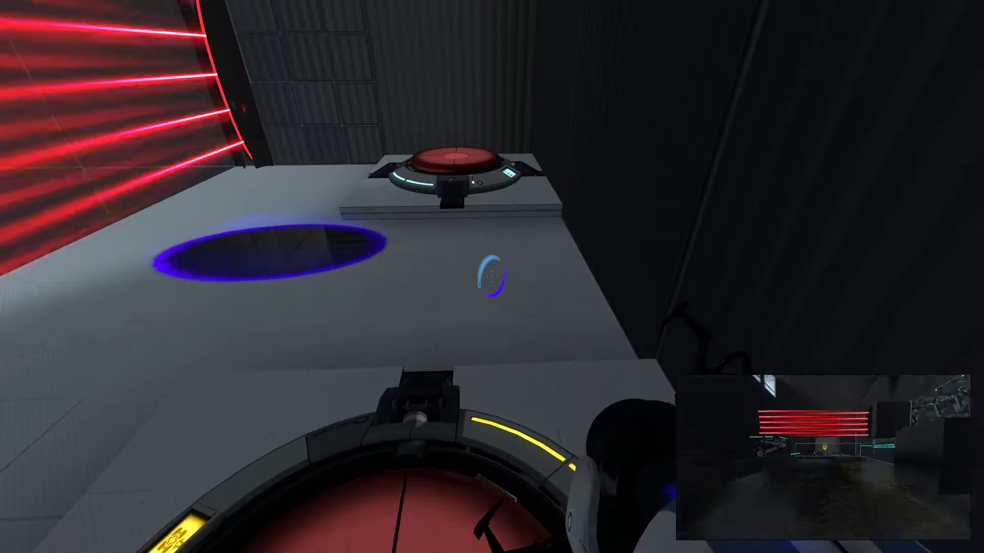
- Move the blue portal into the floor and drop through onto the laser-side ledge
left_click(493, 277)
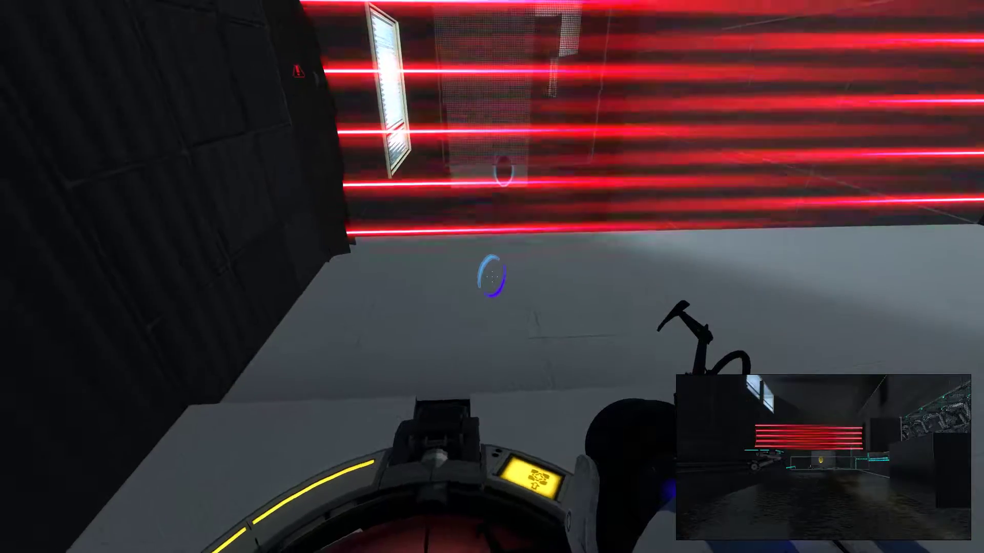
left_click(492, 277)
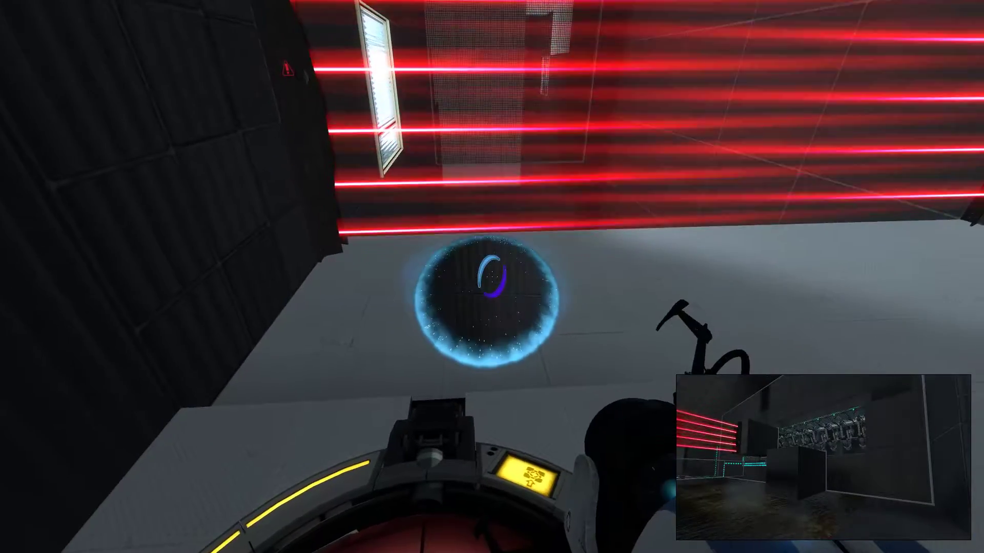
key("w")
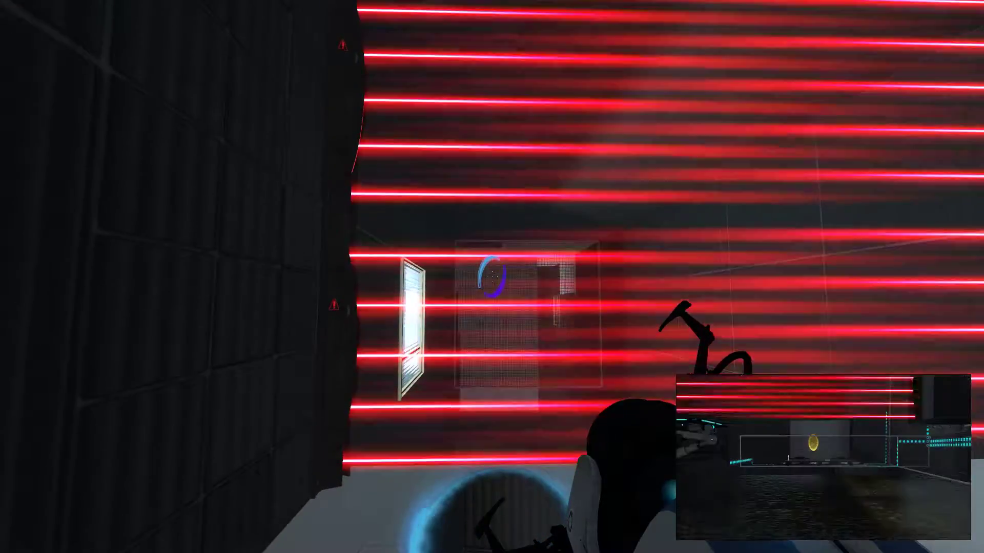
key("w")
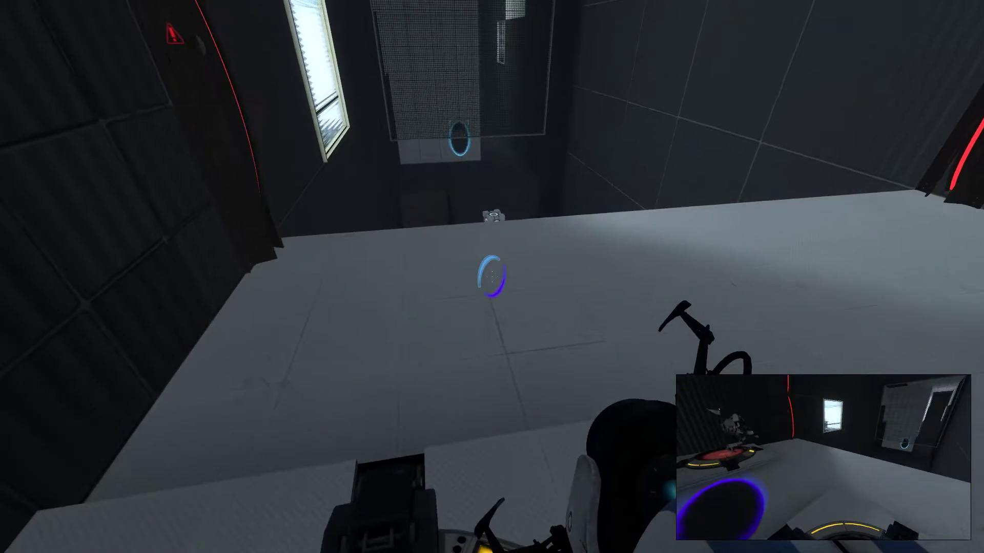
- Place a portal ahead, walk through it, and pick up the cube
right_click(492, 277)
key("w")
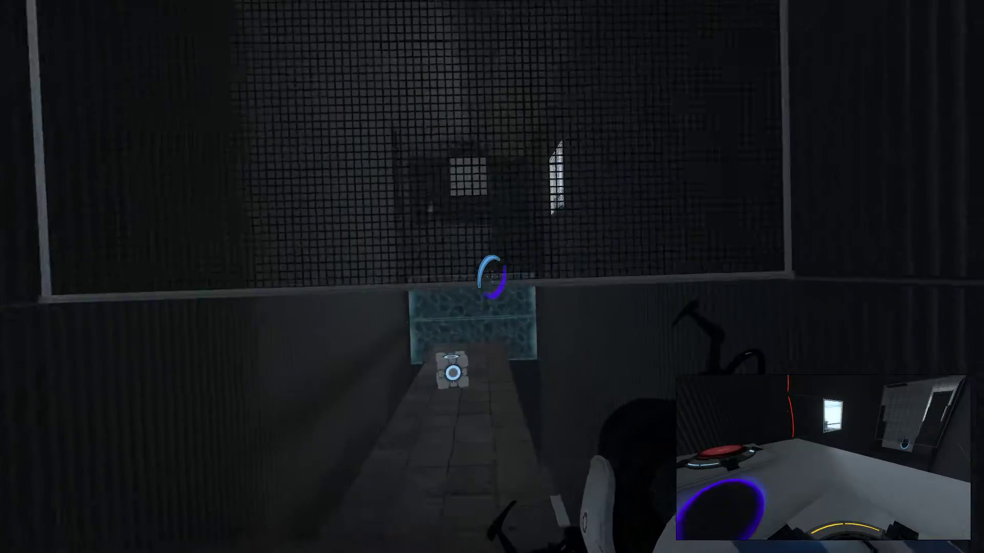
key("w")
key("e")
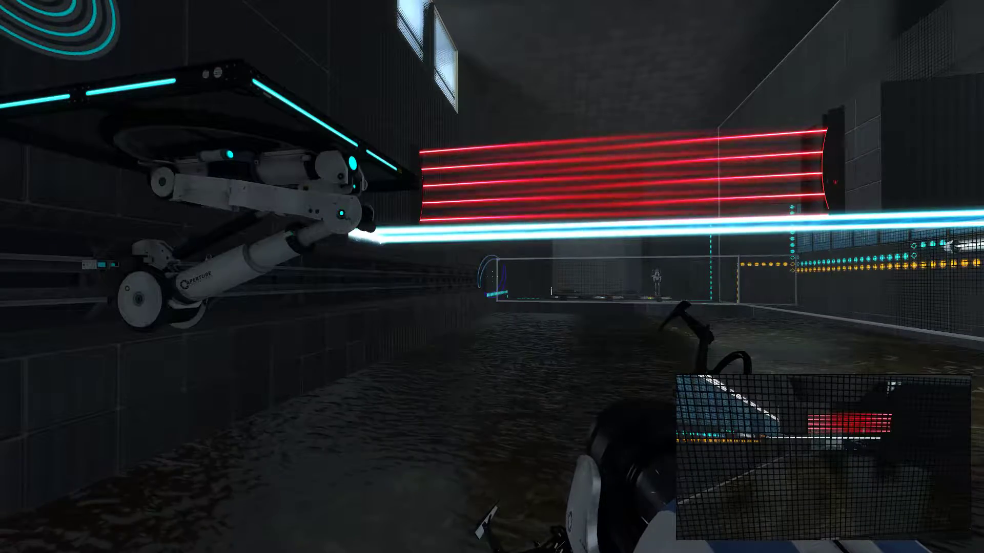
- Look around at the red laser field, light bridge, exit signs and robotic arm
left_click_drag(492, 277, 230, 277)
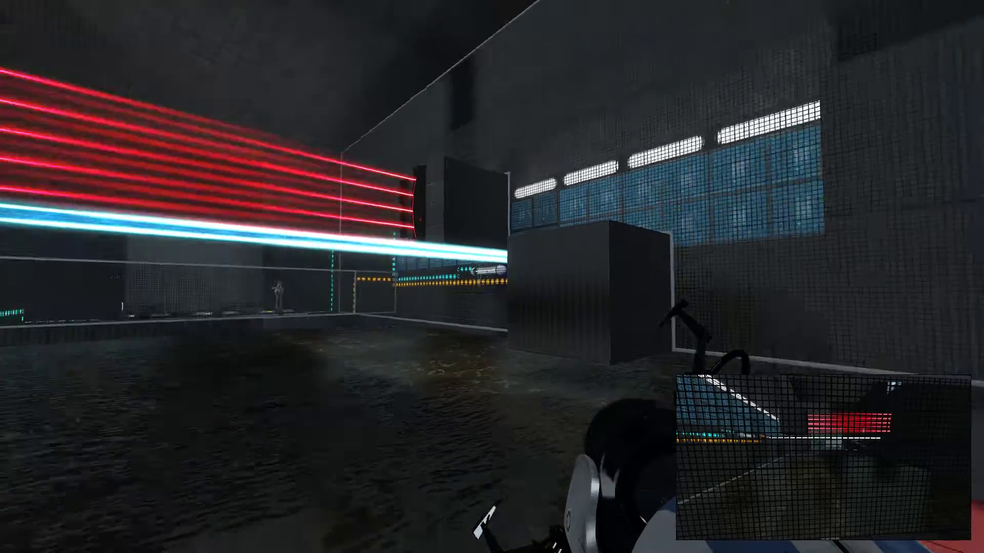
left_click_drag(492, 277, 154, 277)
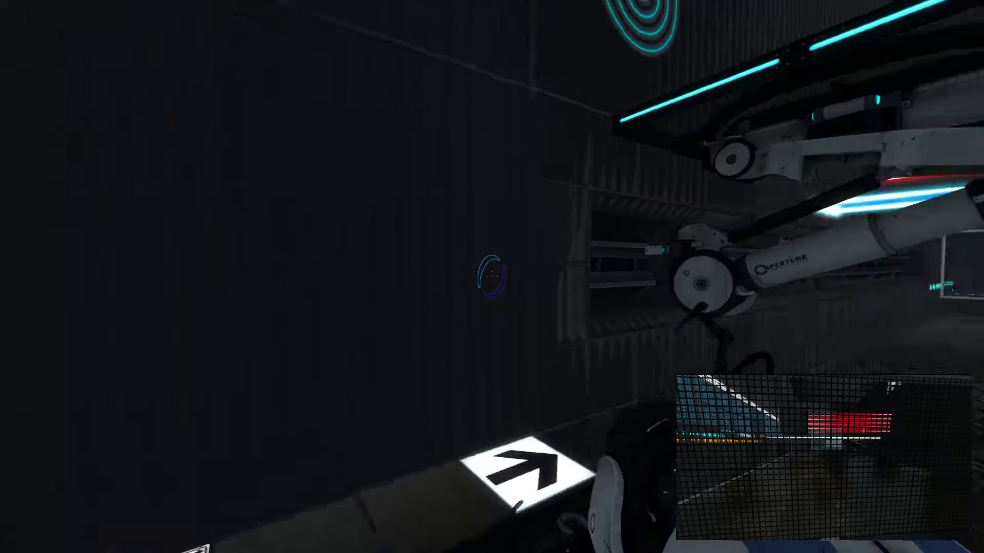
left_click_drag(492, 277, 231, 385)
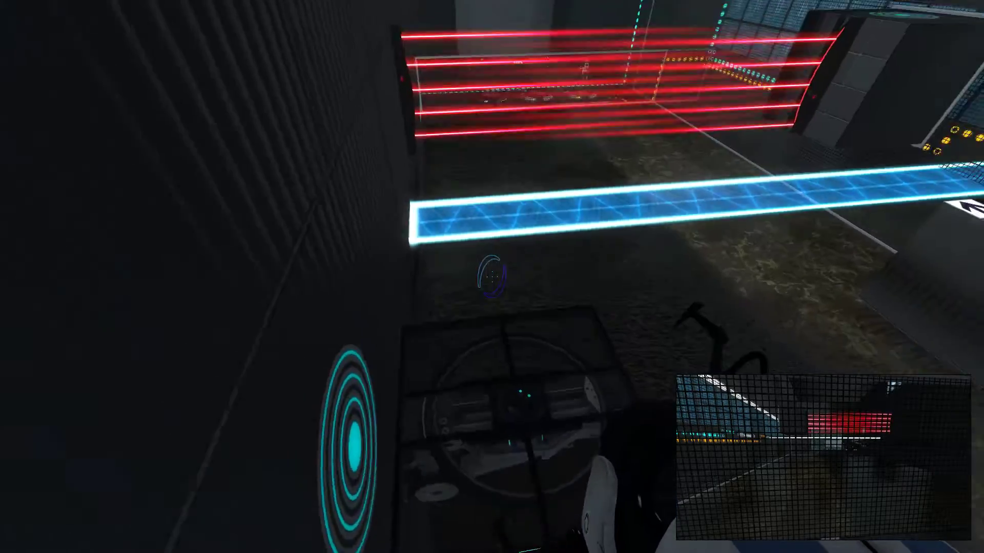
left_click_drag(492, 277, 307, 230)
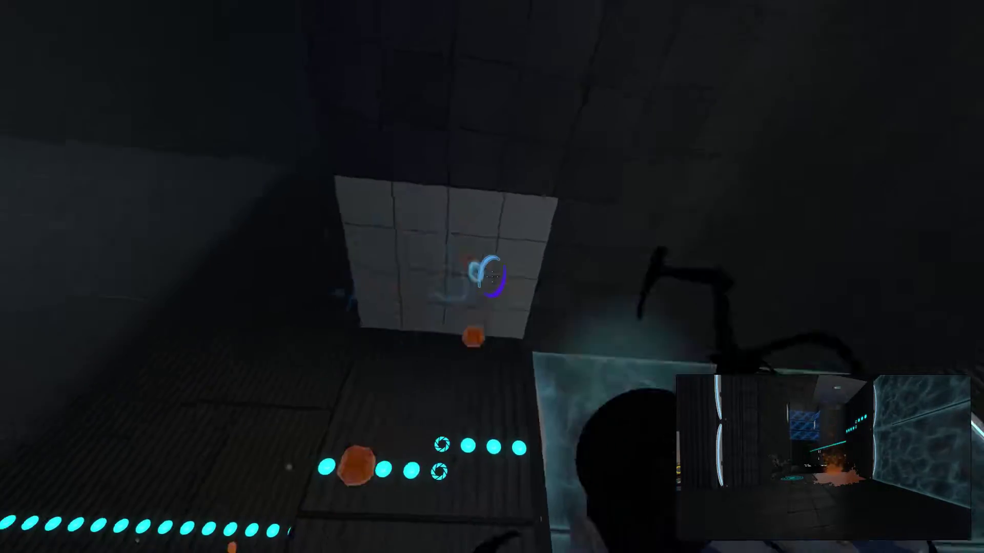
- Place a blue portal on the white ceiling panel beneath the falling orange gel
left_click(492, 275)
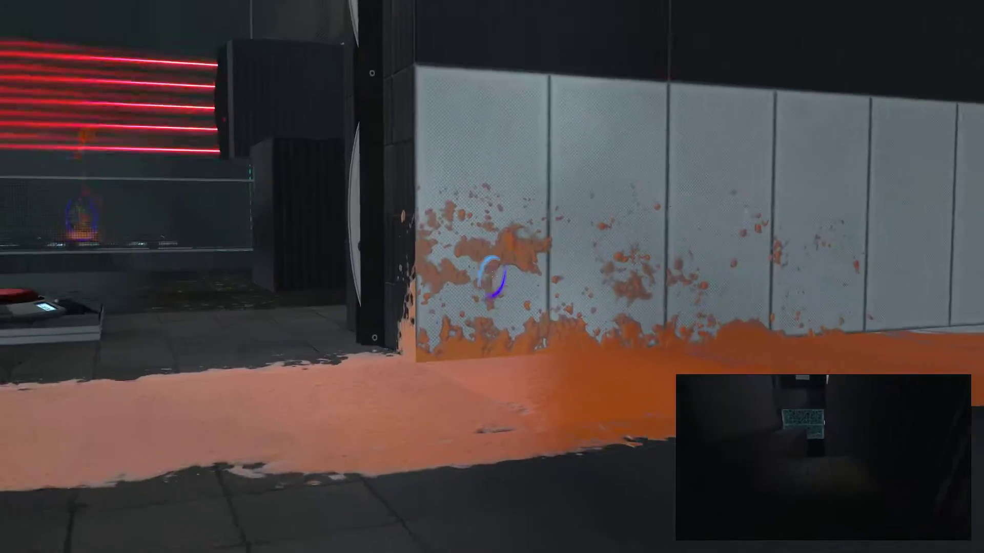
- Fire a blue portal onto the gel-splattered wall
left_click(492, 277)
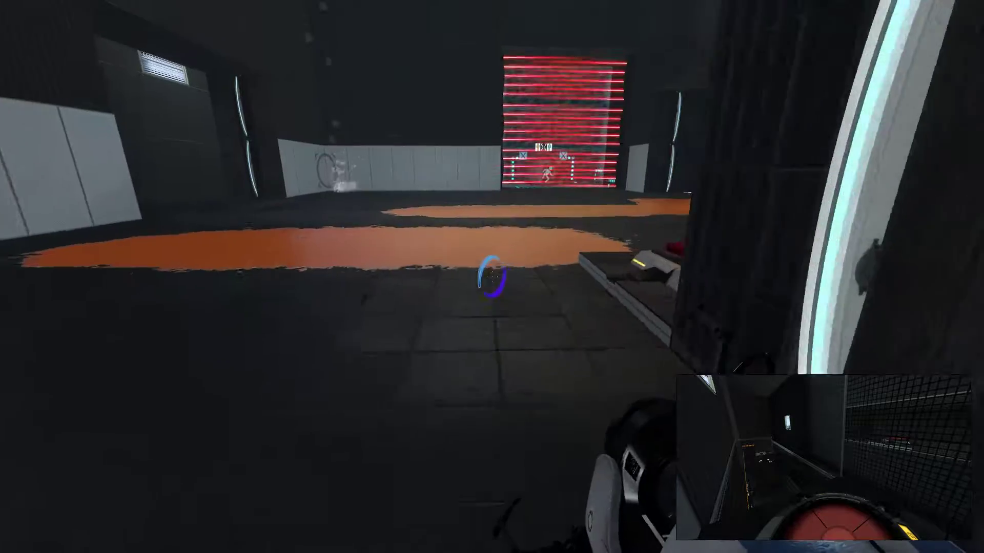
- Pick up and drop the cube, put a blue portal on the ceiling, then cross the orange gel
key("e")
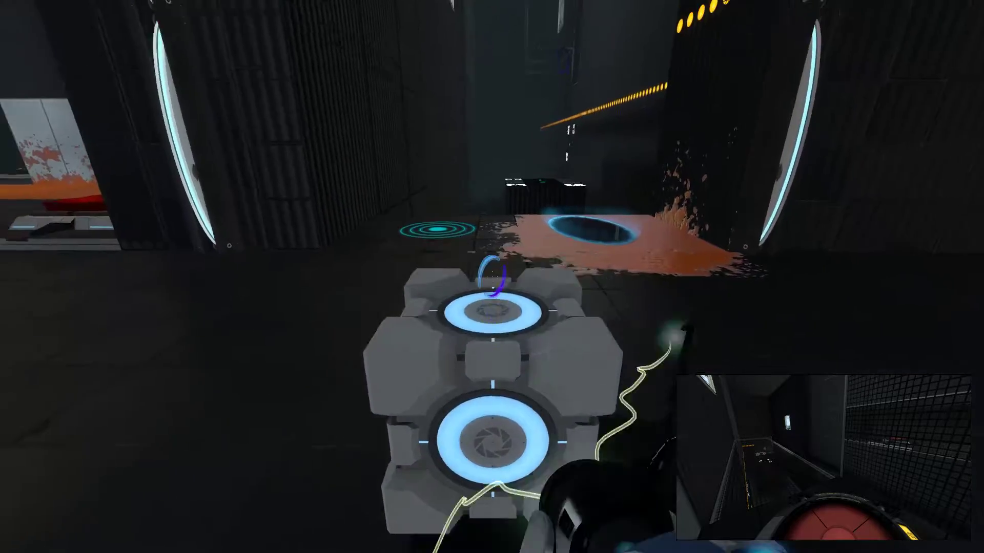
key("e")
left_click(492, 277)
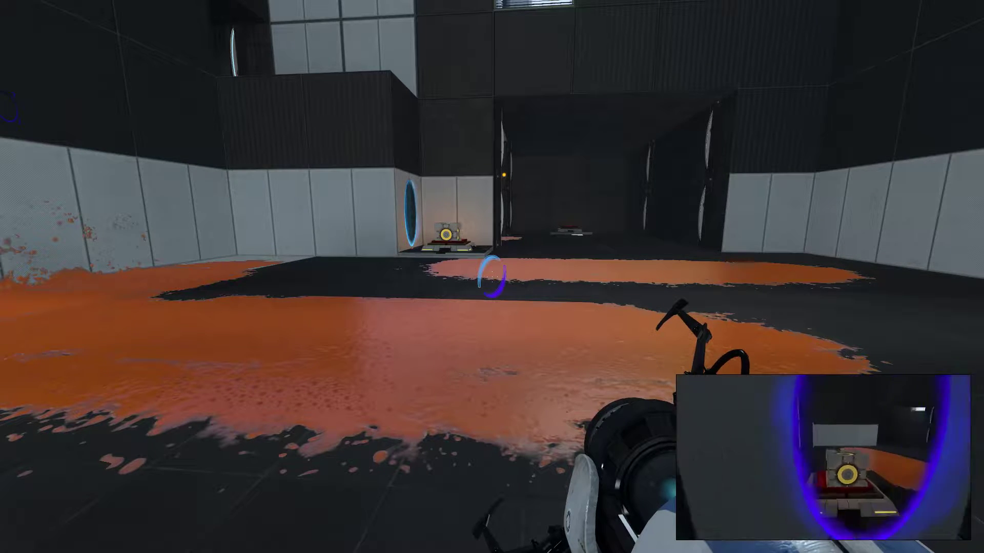
key("w")
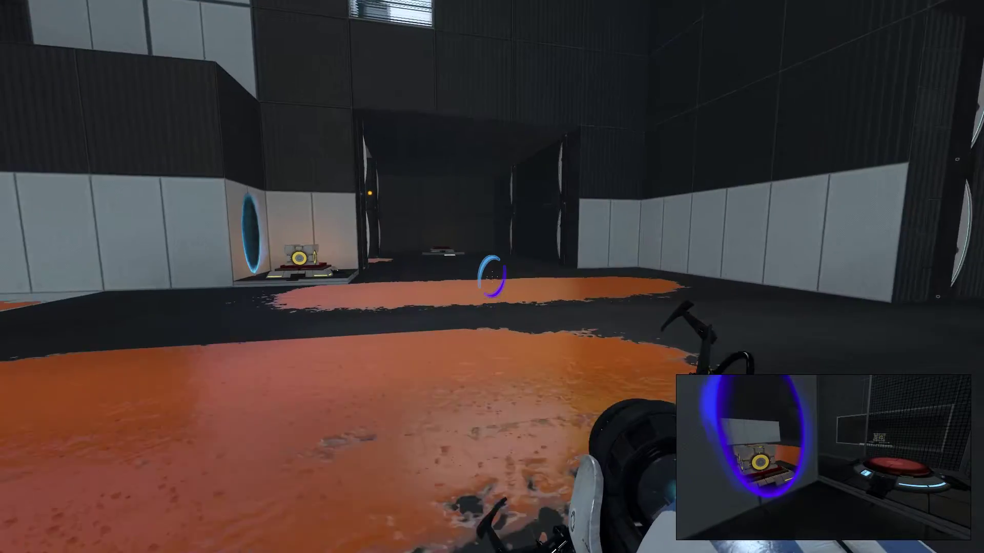
- Enter the dark room, approach and back off the orange gel patch, then turn back
key("w")
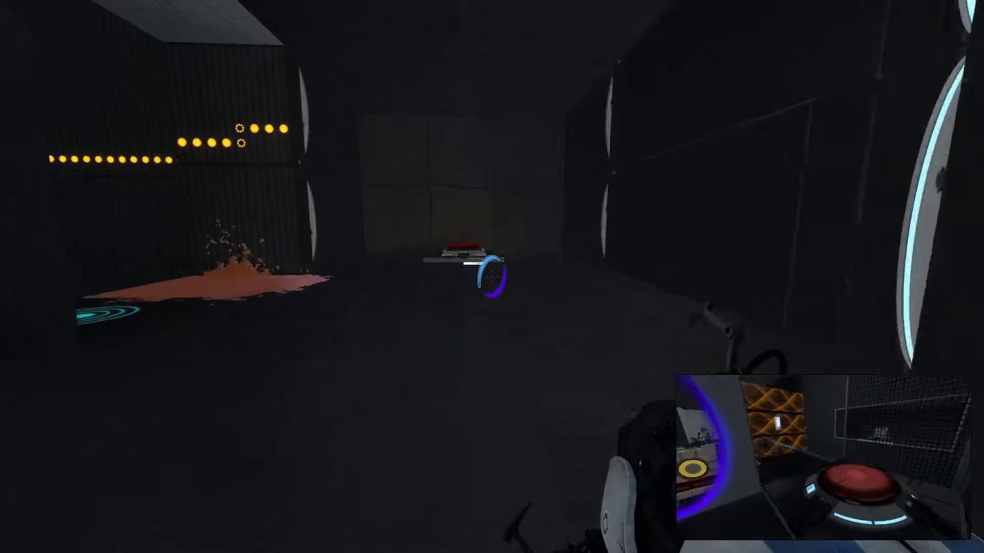
key("w")
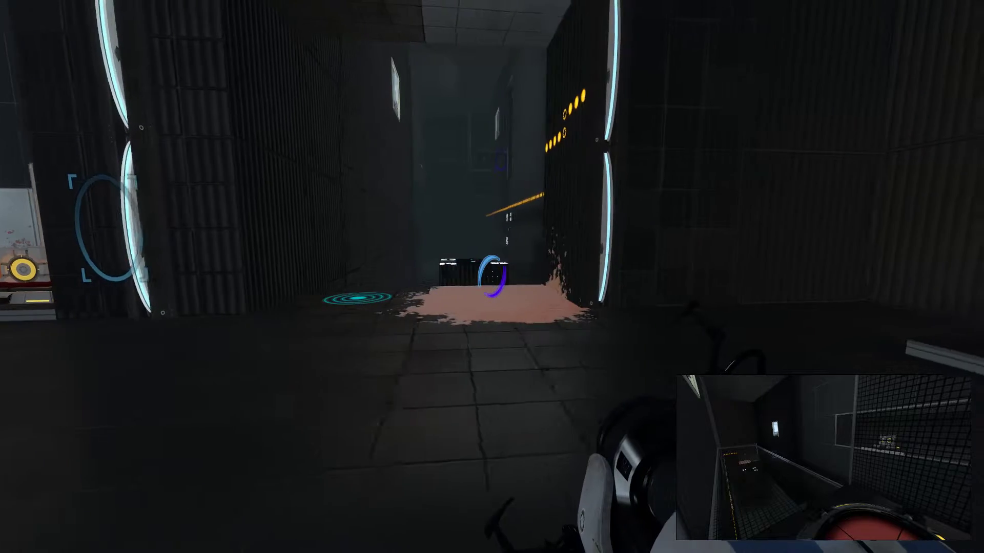
key("s")
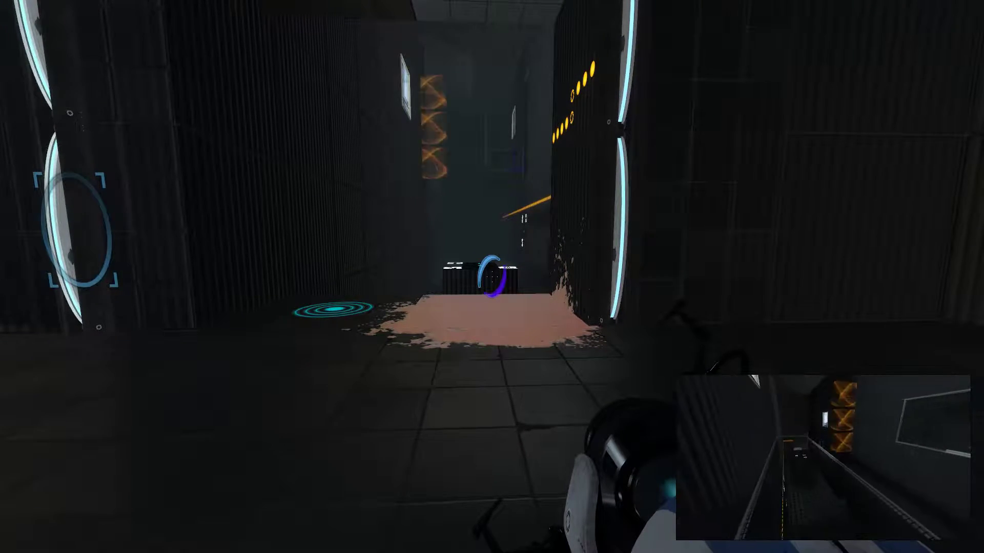
key("w")
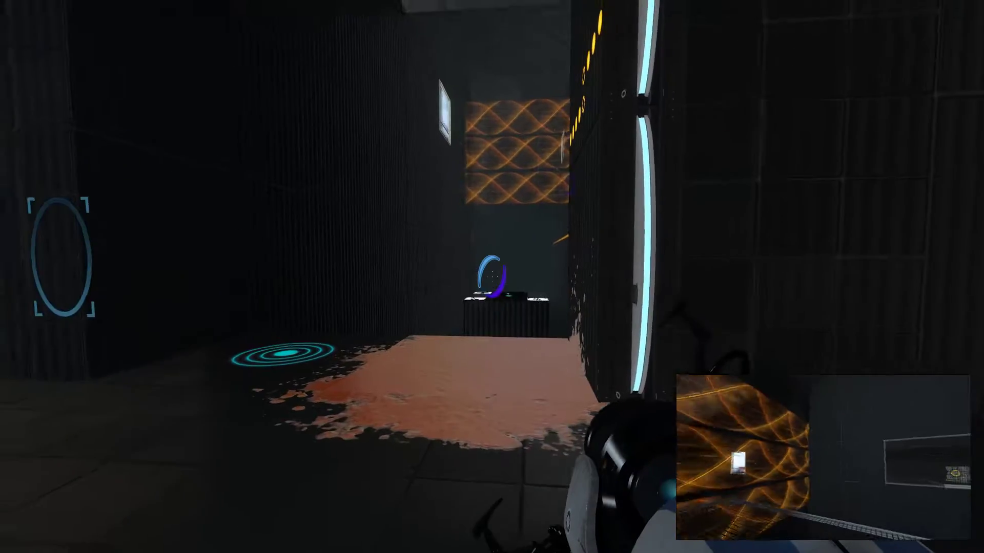
key("w")
key("w")
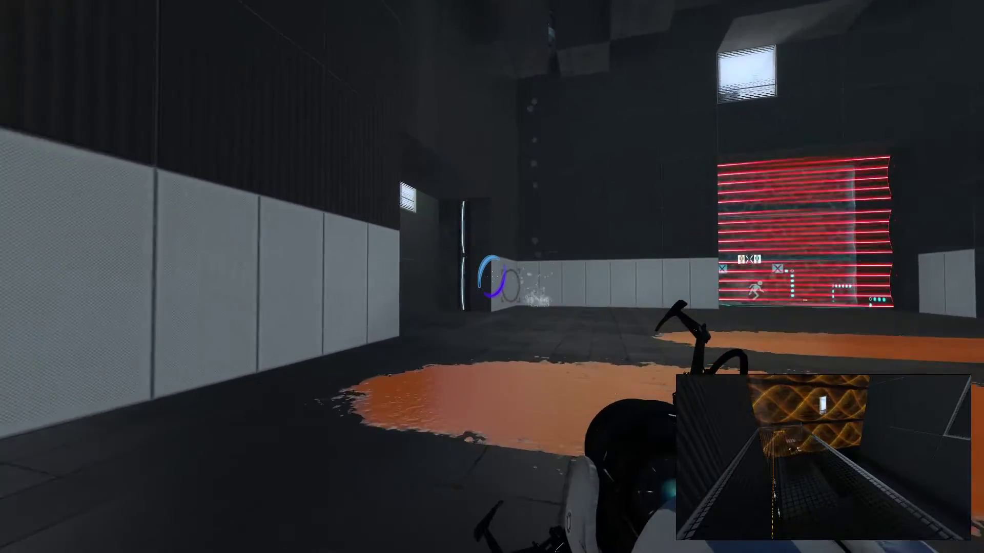
- Pick up the cube by the blue portal, carry it around, and set it down
key("w")
key("s")
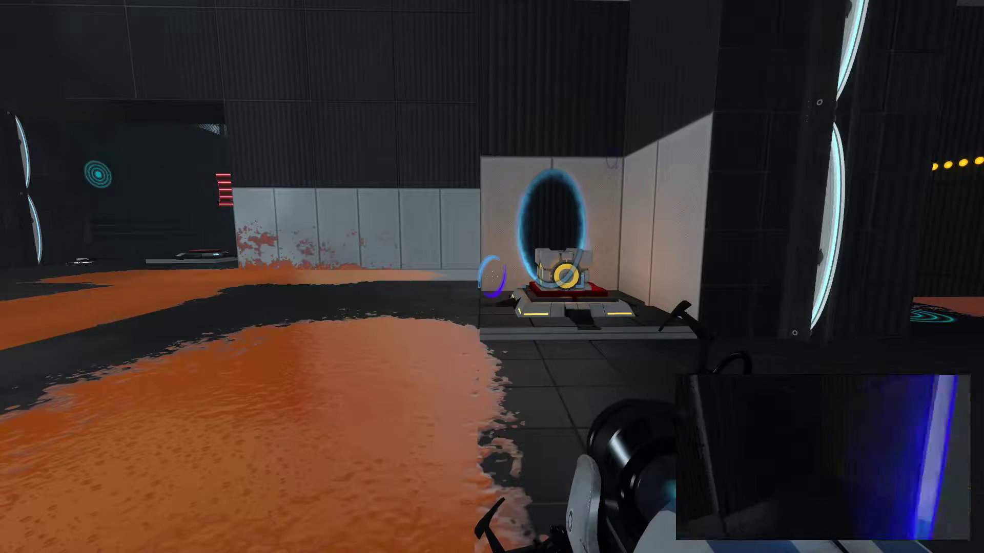
key("w")
key("e")
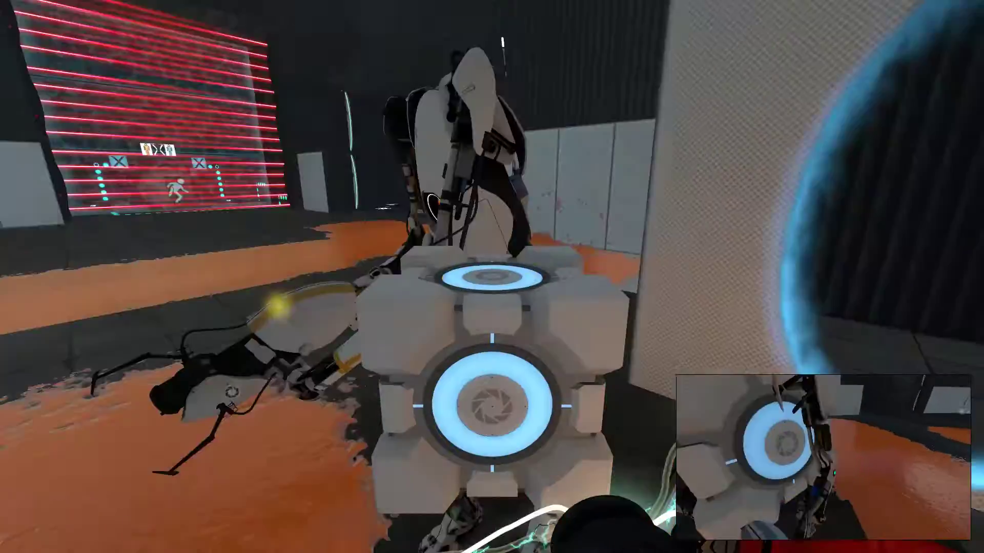
key("w")
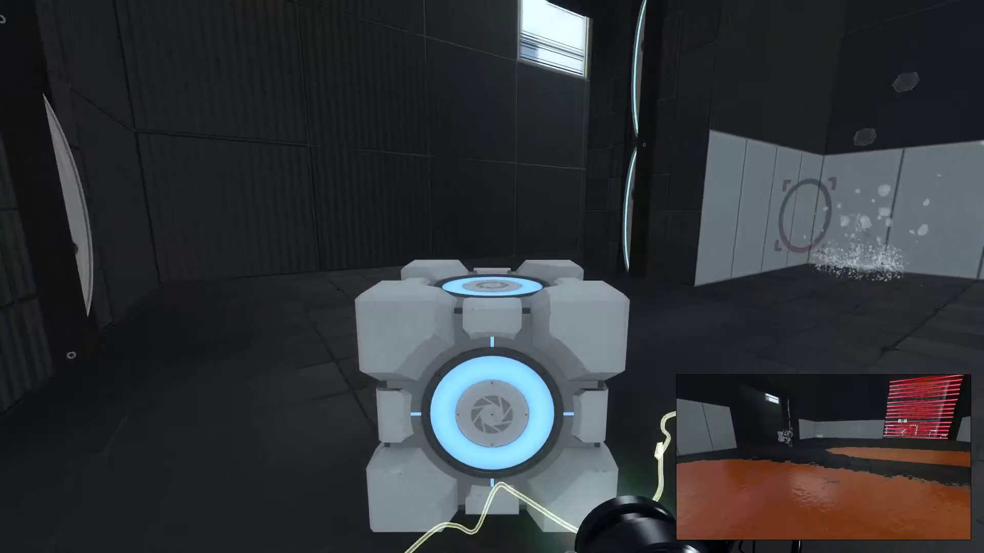
key("a")
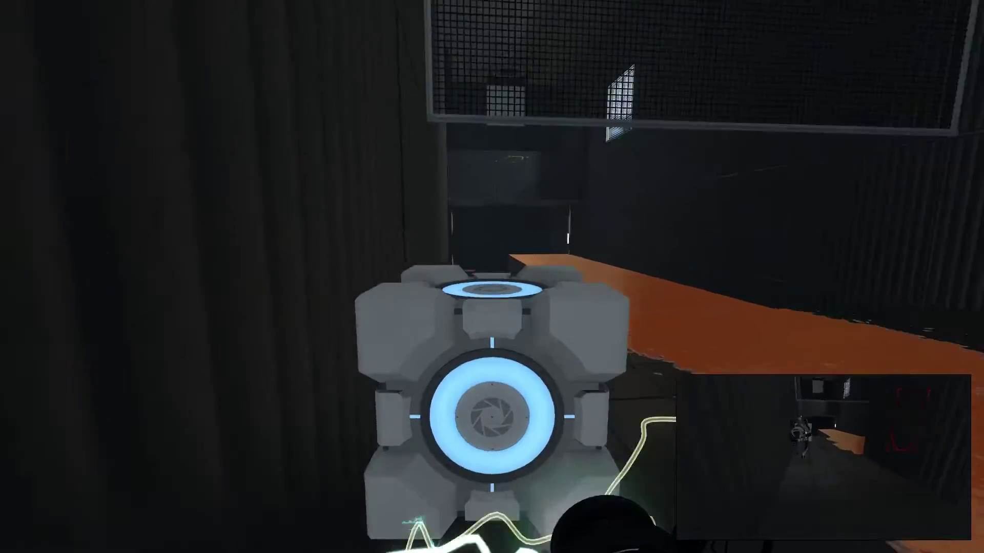
key("e")
- Go through the orange portal onto the button platform and face the partner on the button
key("w")
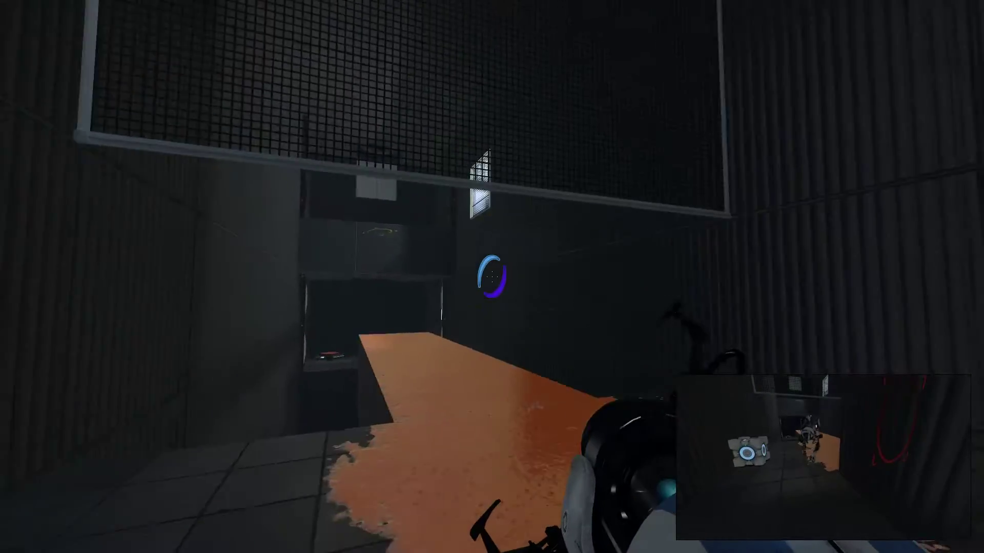
key("w")
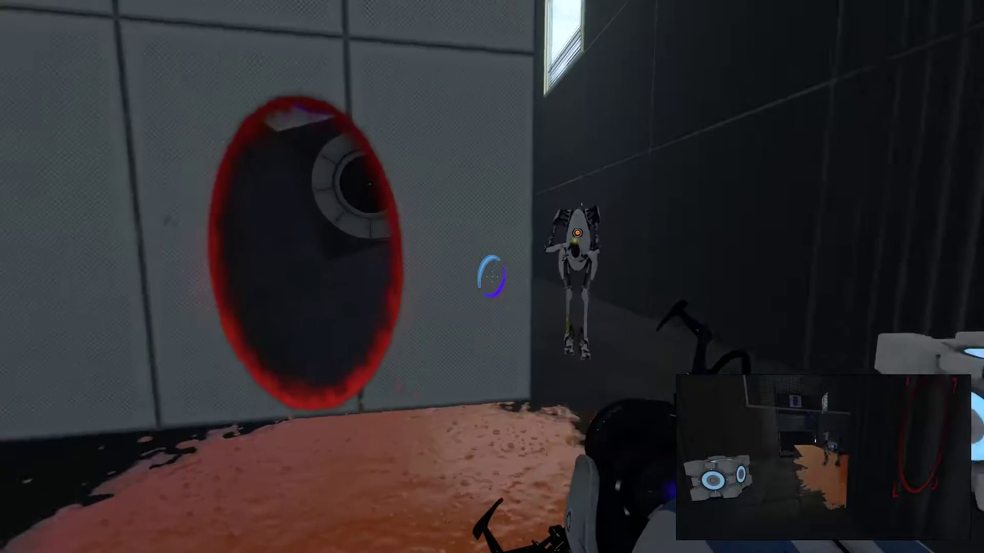
key("w")
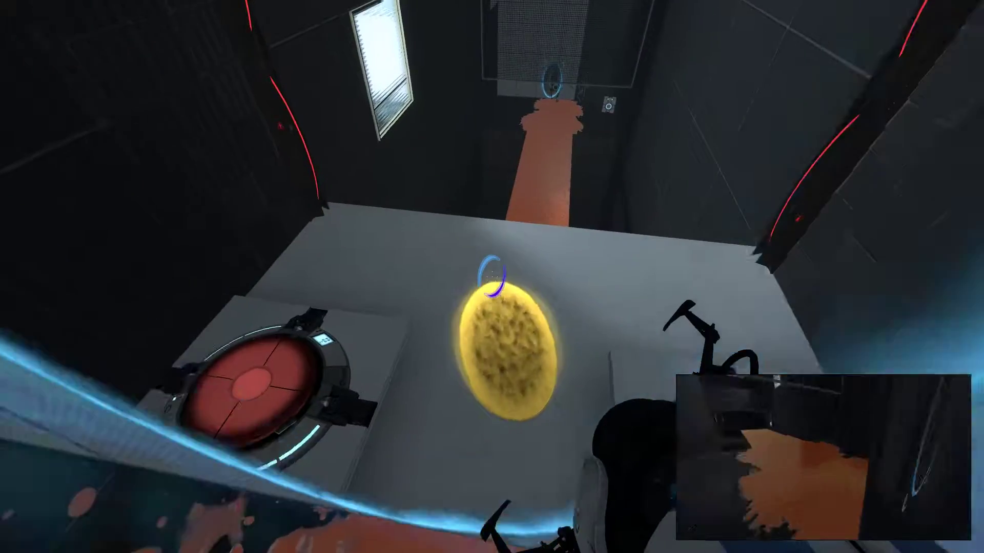
key("w")
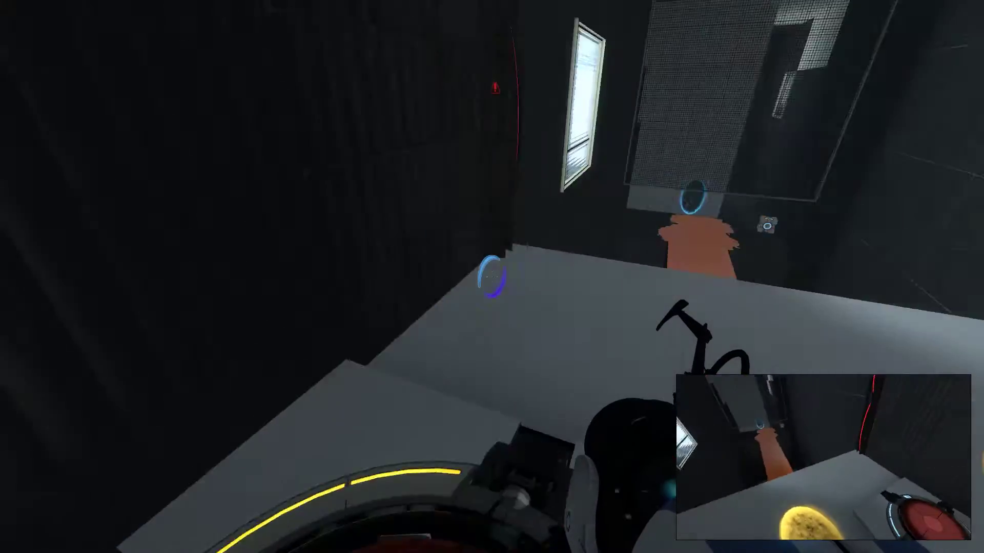
key("w")
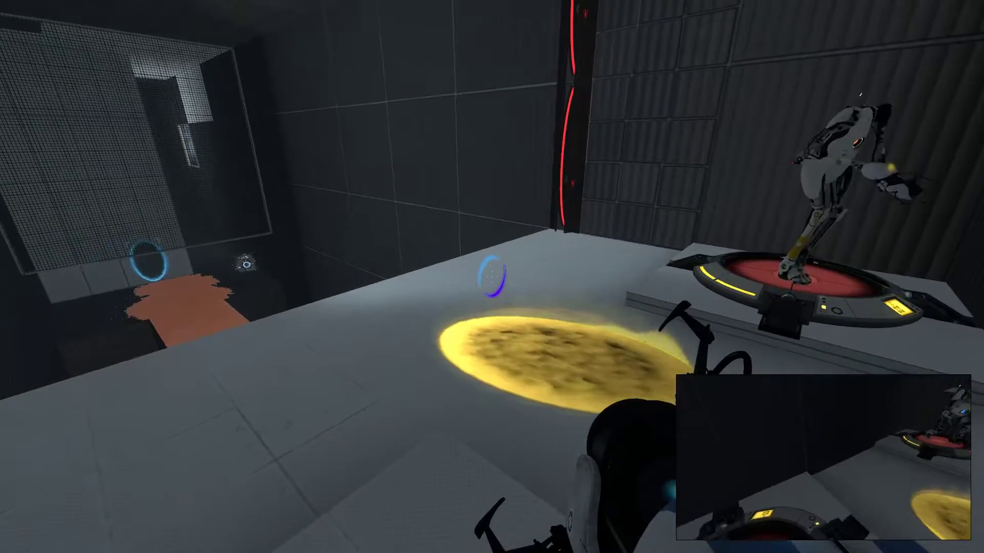
- Grab the cube, portal onto the yellow gel splat, and drop through to the orange gel path
key("e")
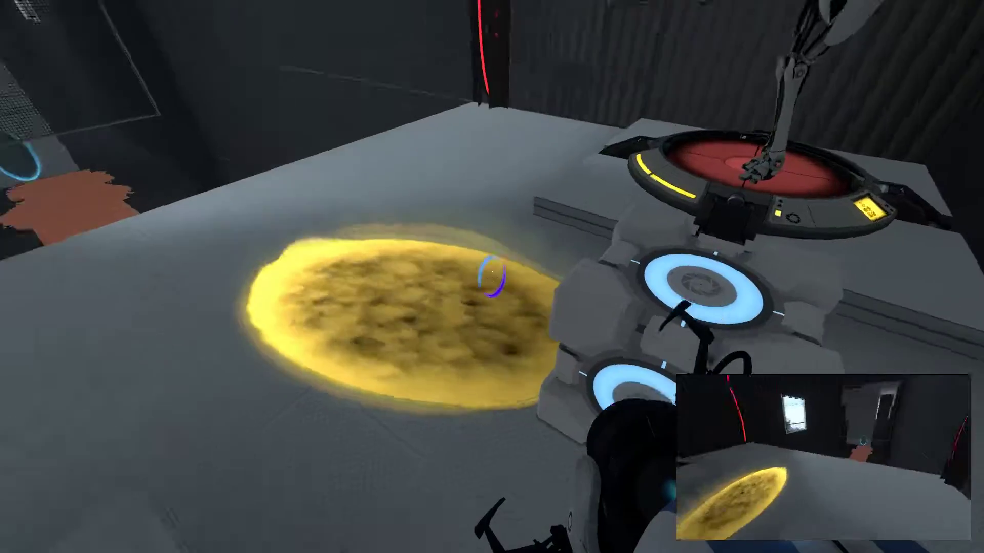
left_click(492, 277)
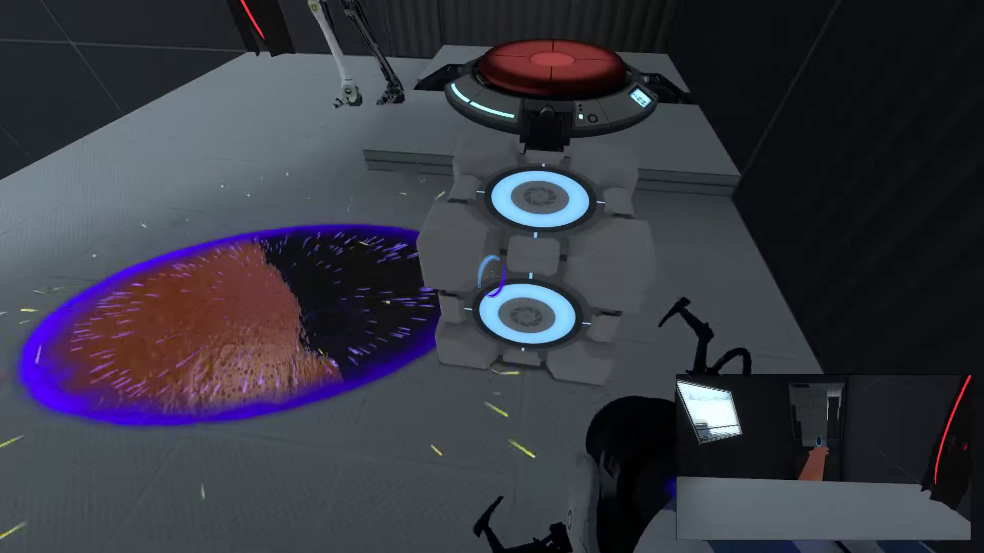
key("w")
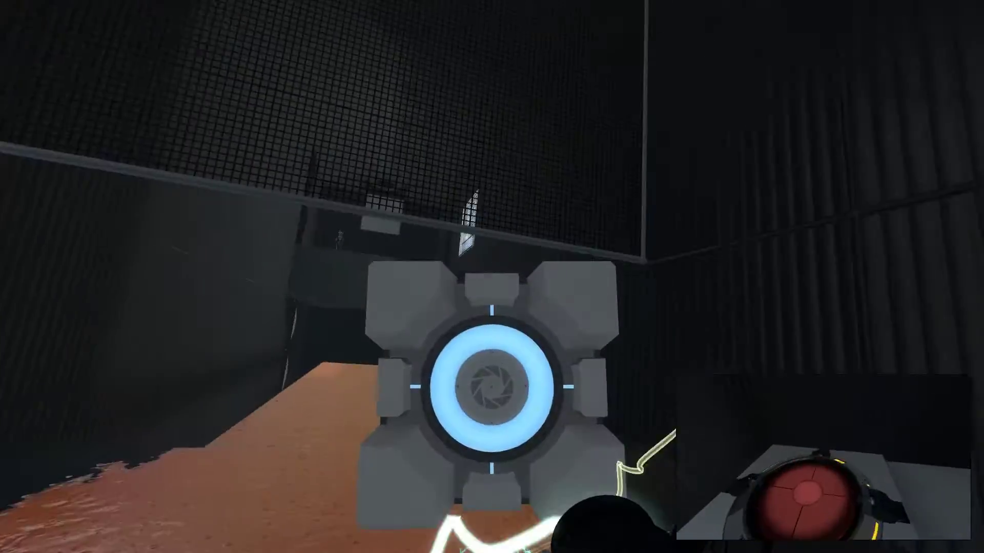
key("w")
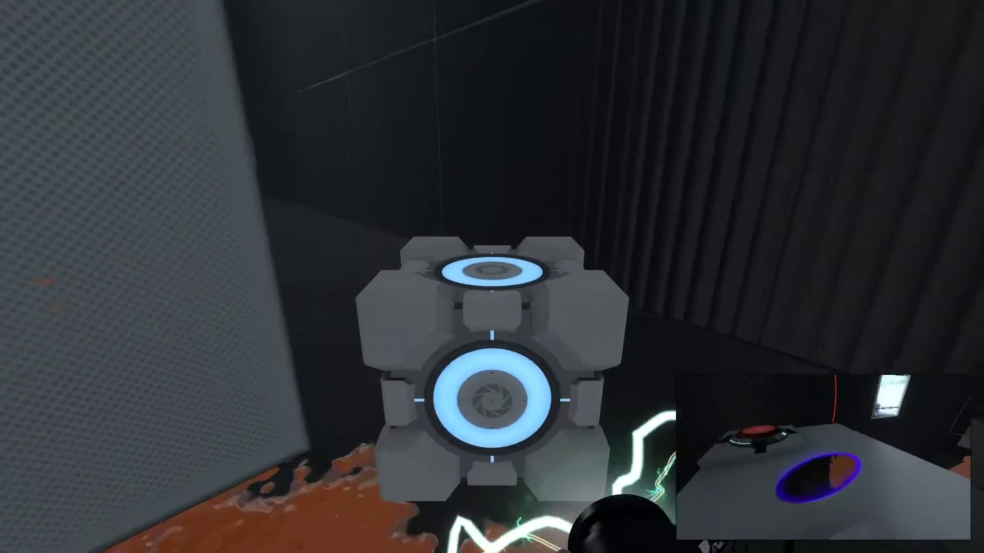
key("w")
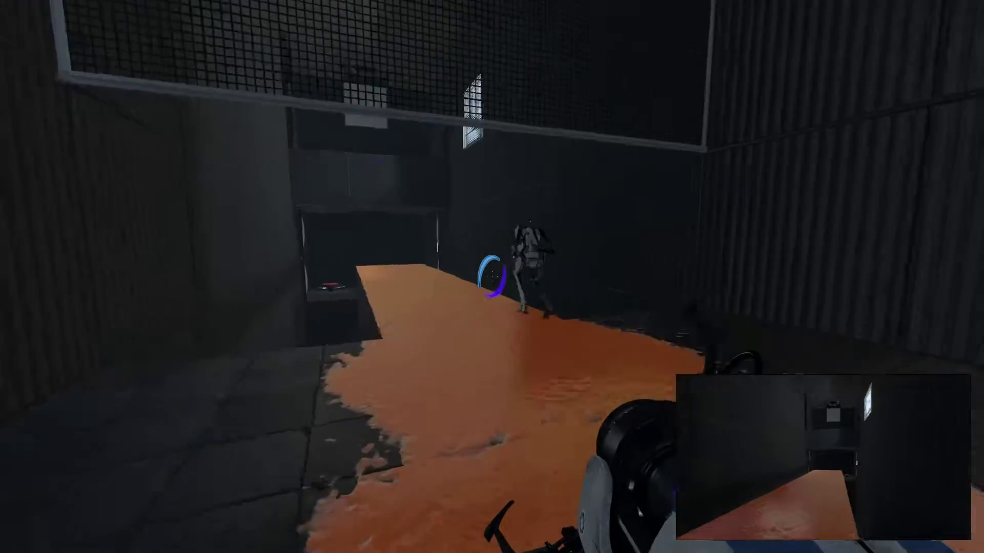
key("w")
key("w")
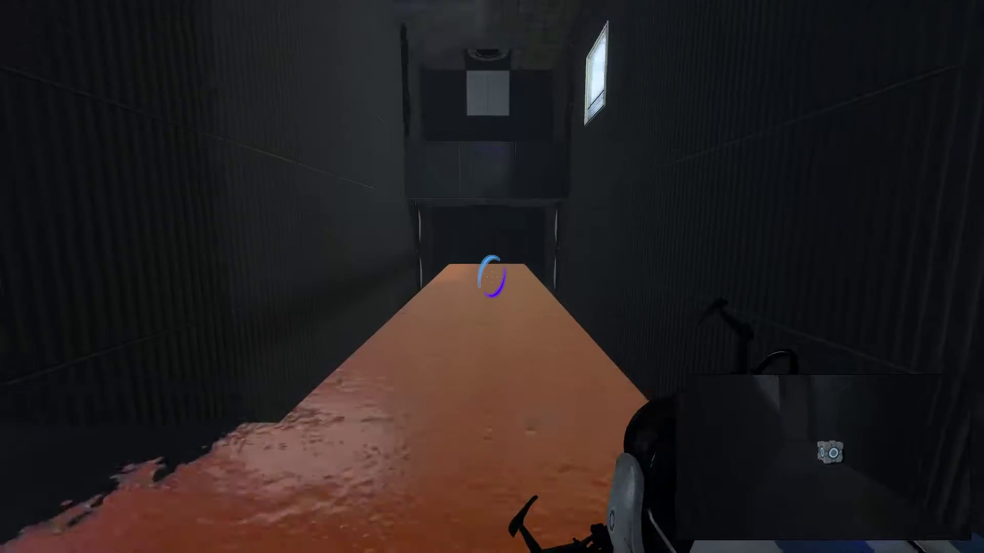
- Turn toward the red button and take the newly dispensed cube
key("w")
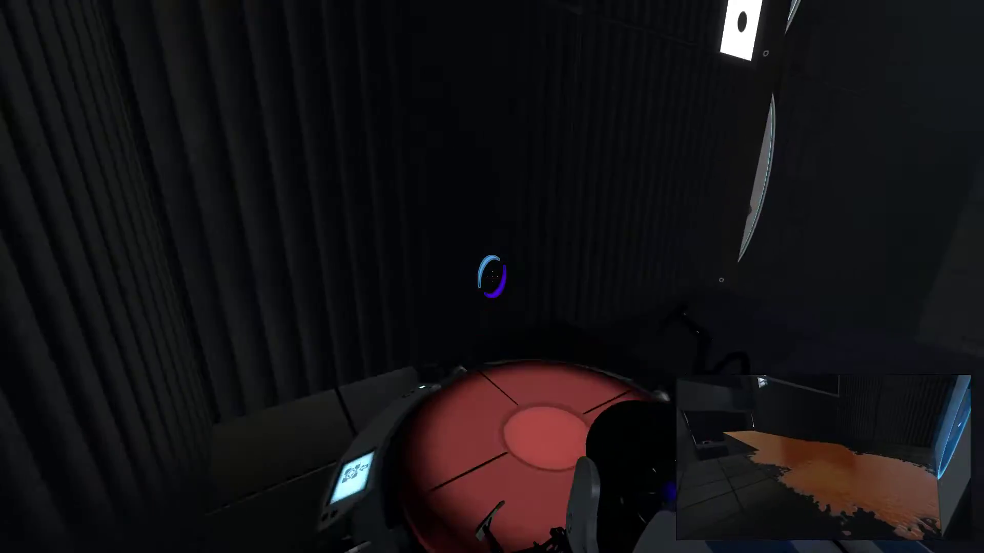
key("w")
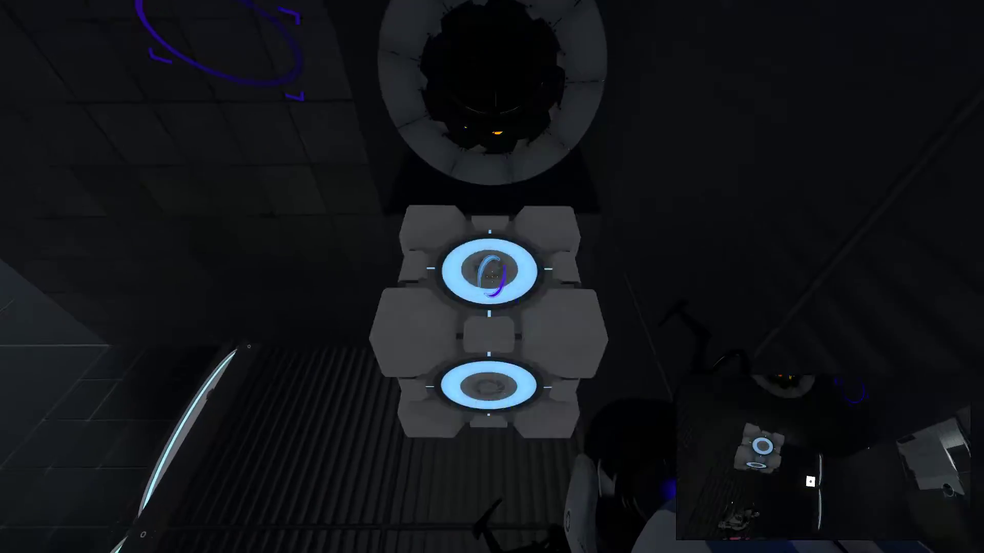
key("e")
key("e")
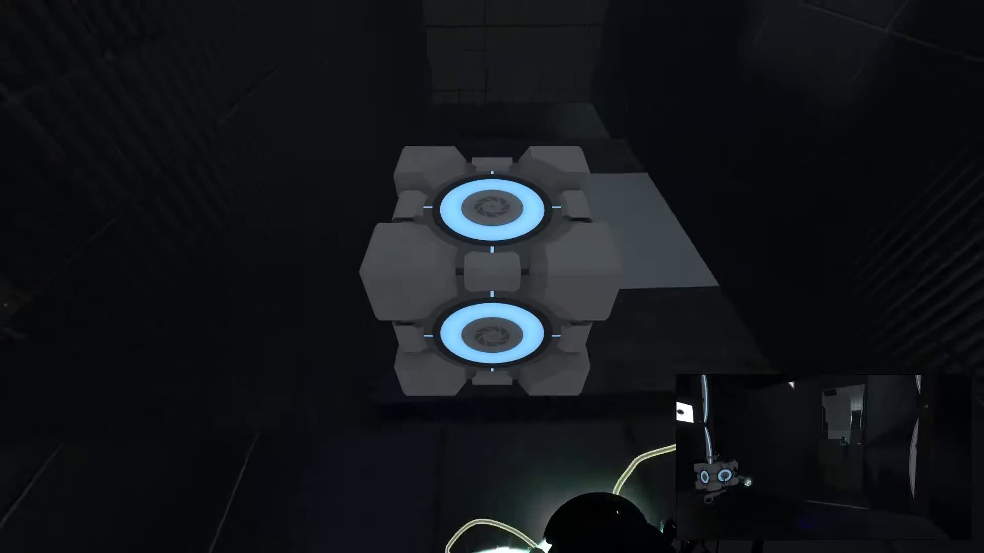
- Open a portal beneath the cube, carry it down, and place a blue portal on the white panel
right_click(492, 308)
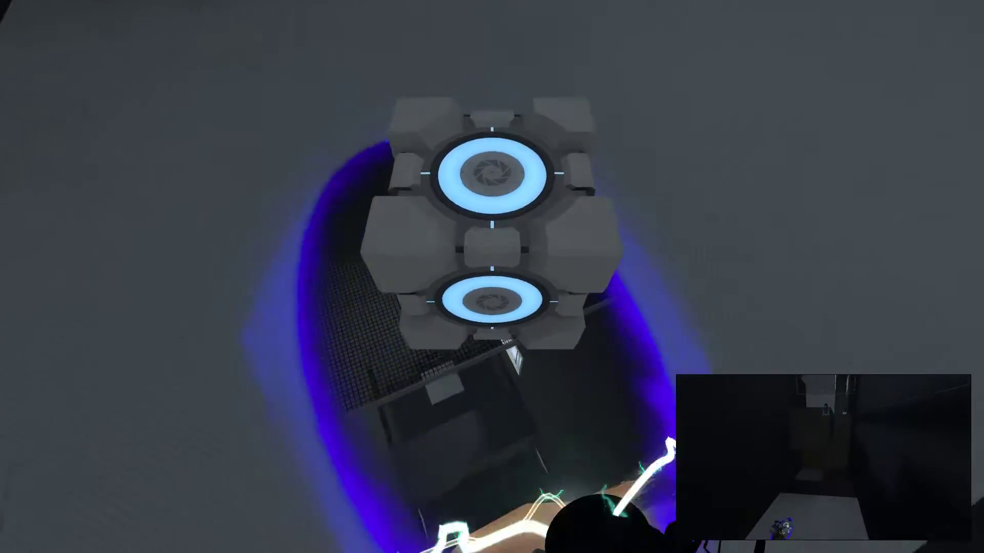
key("e")
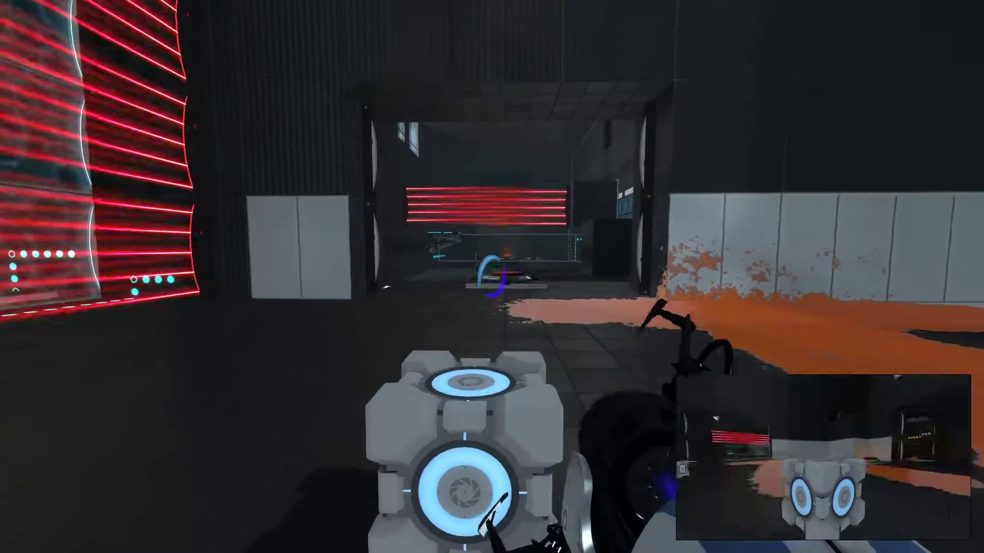
left_click(492, 277)
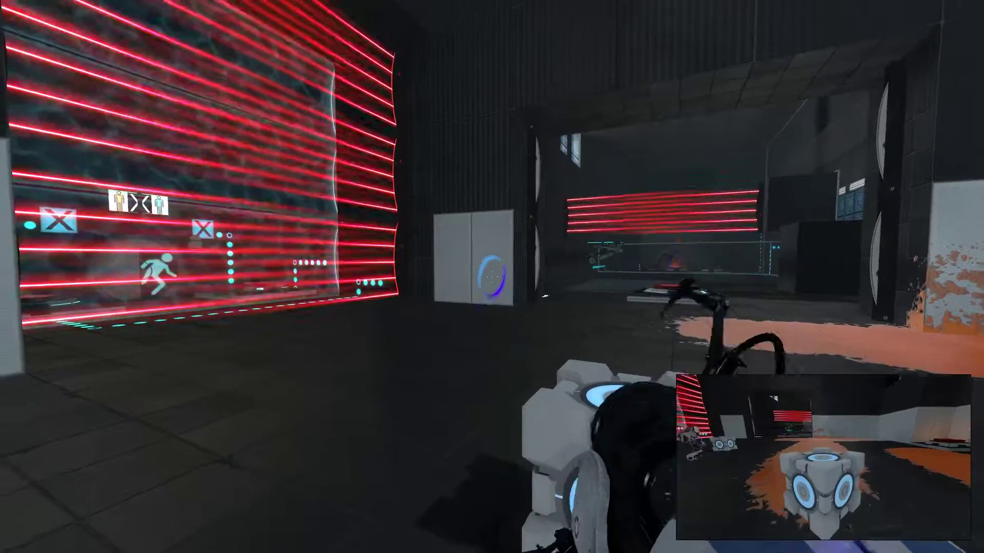
left_click(493, 277)
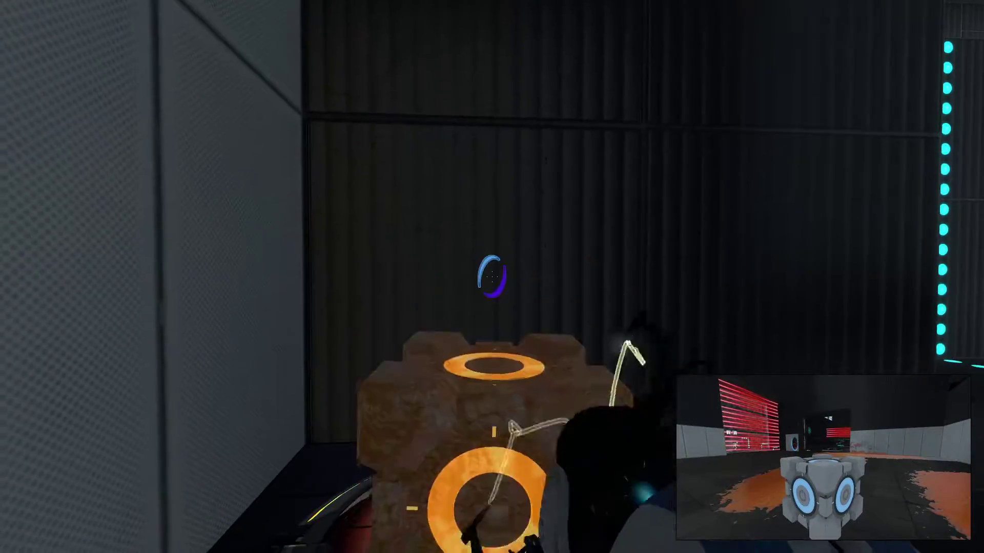
- Drop and reposition the cube, step on the red floor button, then pass through the portal
left_click(491, 277)
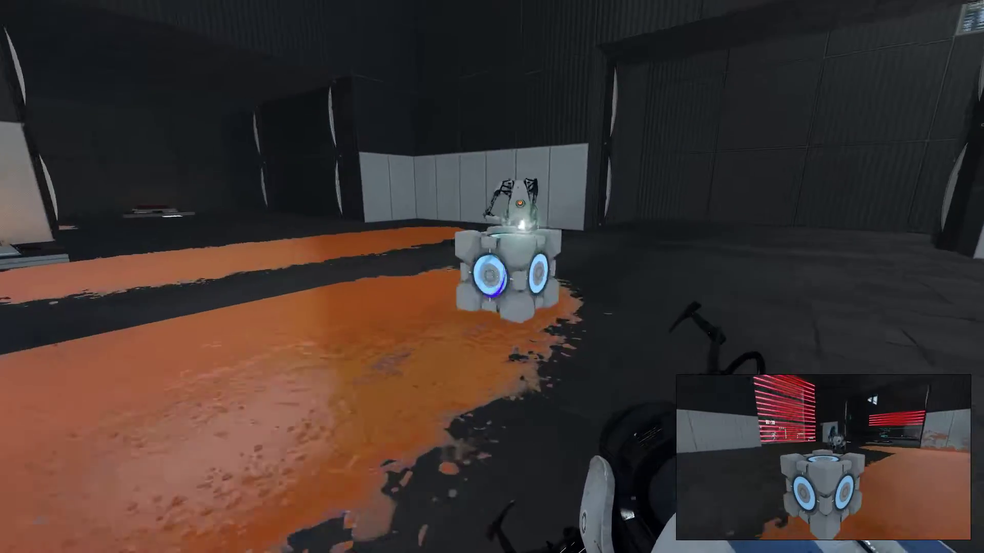
key("e")
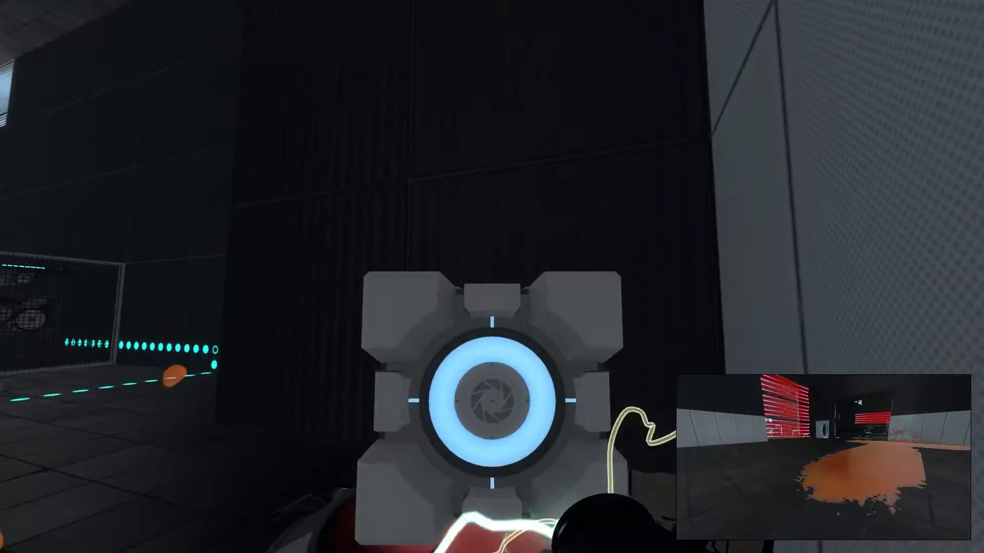
key("e")
key("w")
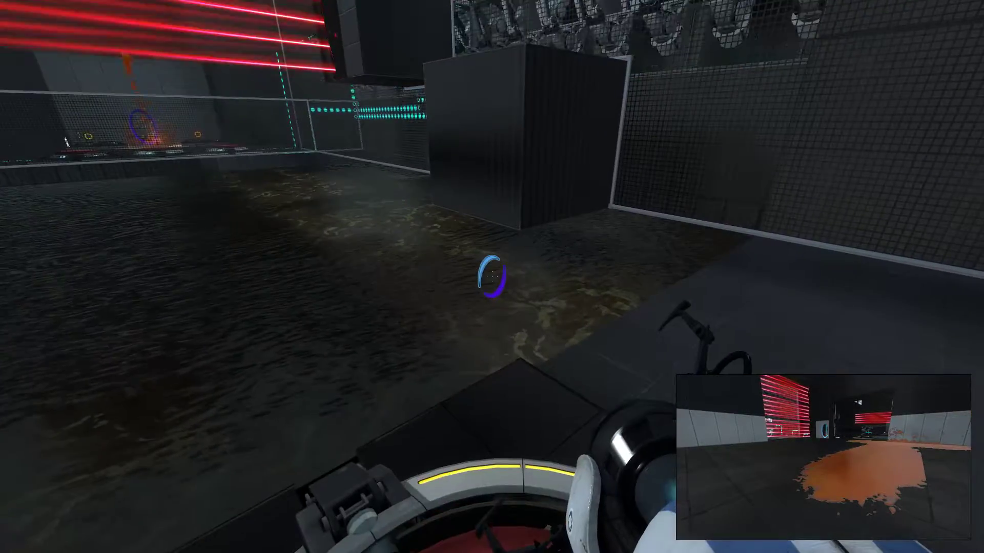
key("w")
key("w")
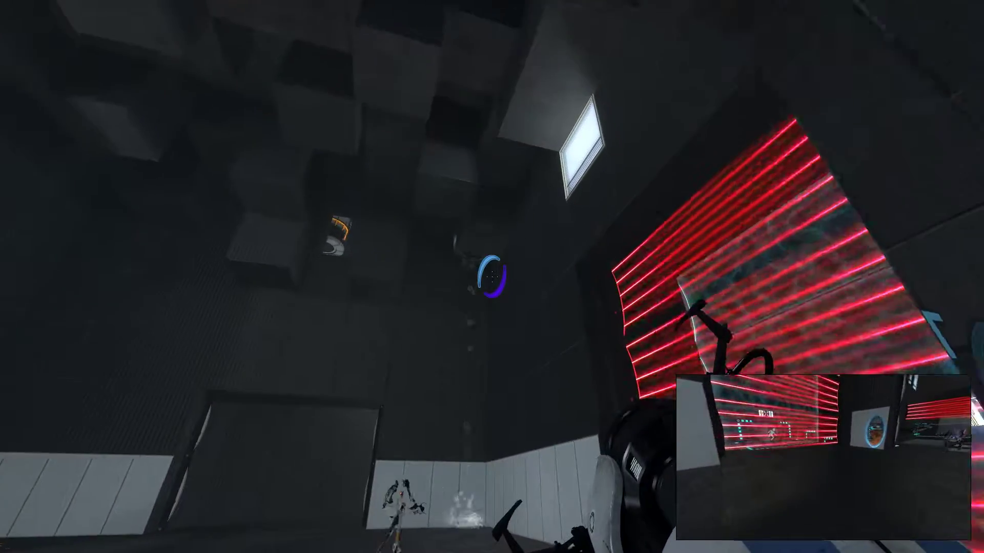
- Walk past the laser field to the red floor button in the dark corridor
key("w")
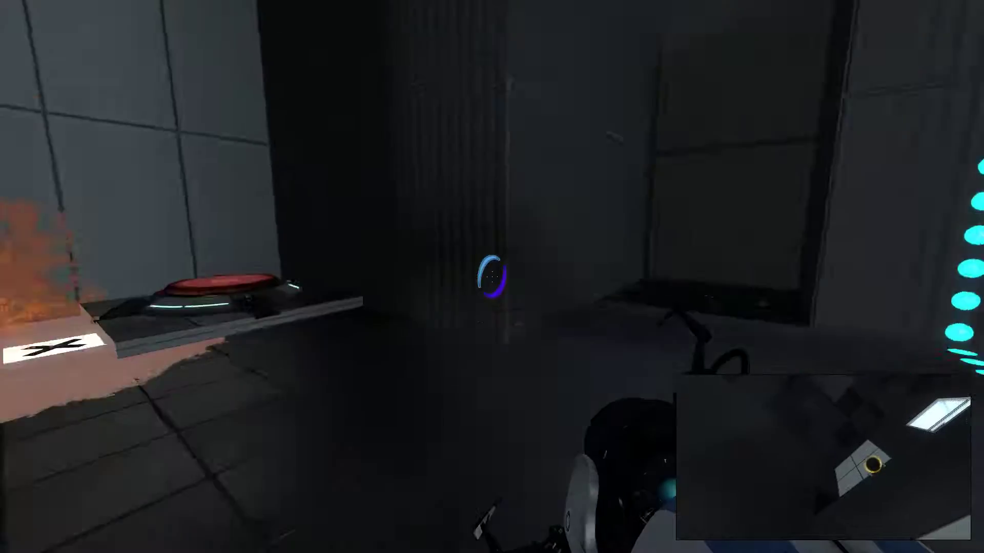
- Shoot a purple portal onto the white wall so the orange gel pours through
right_click(492, 277)
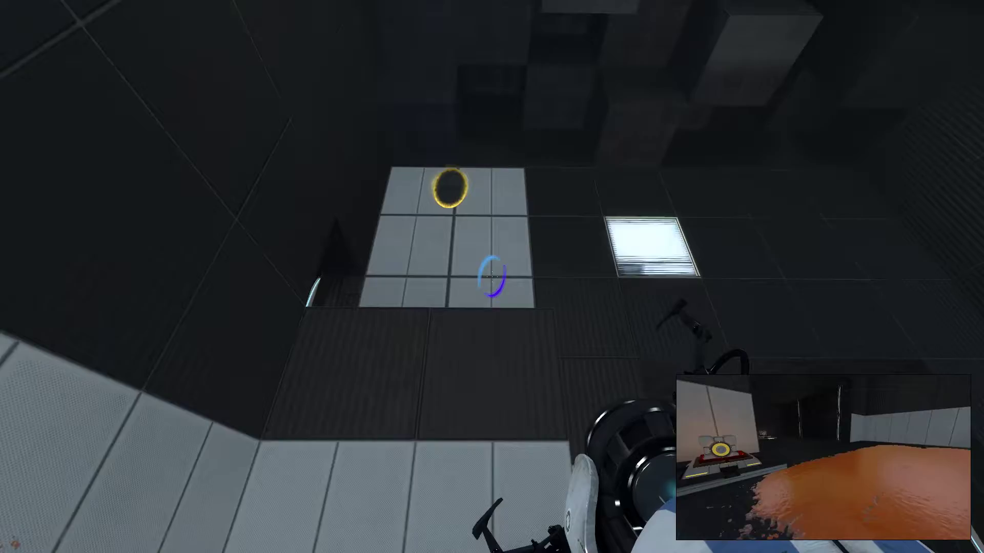
- Move the blue portal beside the orange one, then onto the gel wall, and walk through
left_click(493, 277)
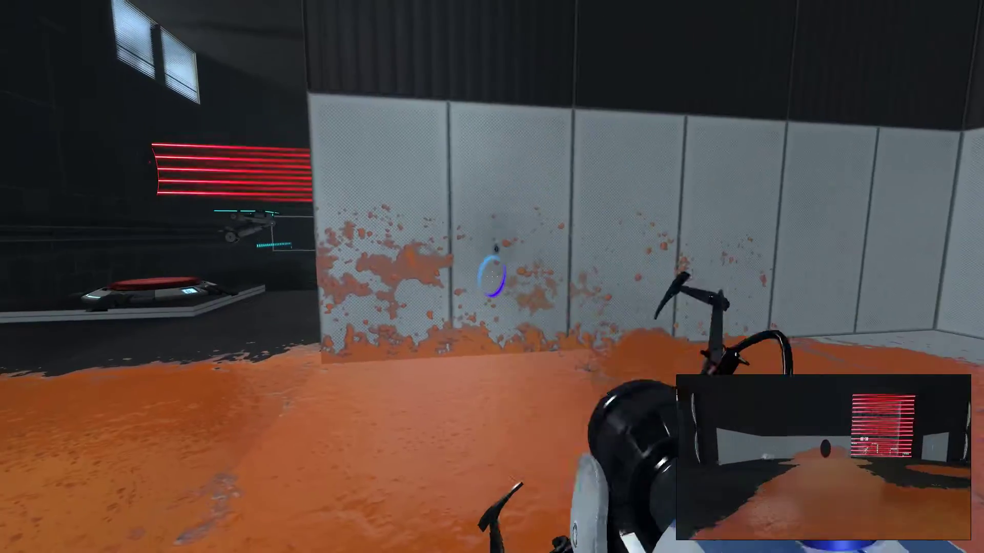
left_click(492, 276)
key("w")
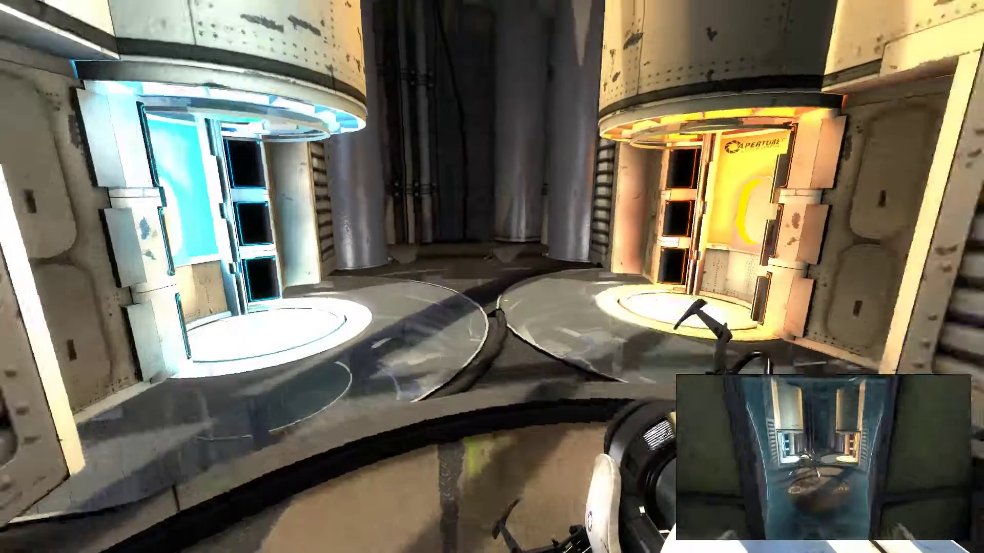
- From the pause menu, rate 'Hollow Cells of Potent' thumbs down in its chamber evaluation
key("Escape")
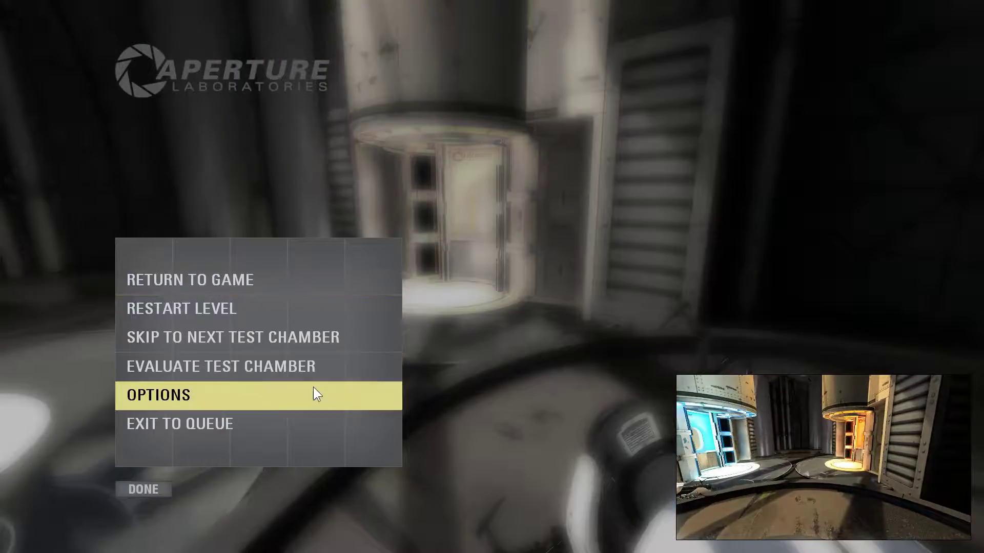
left_click(295, 360)
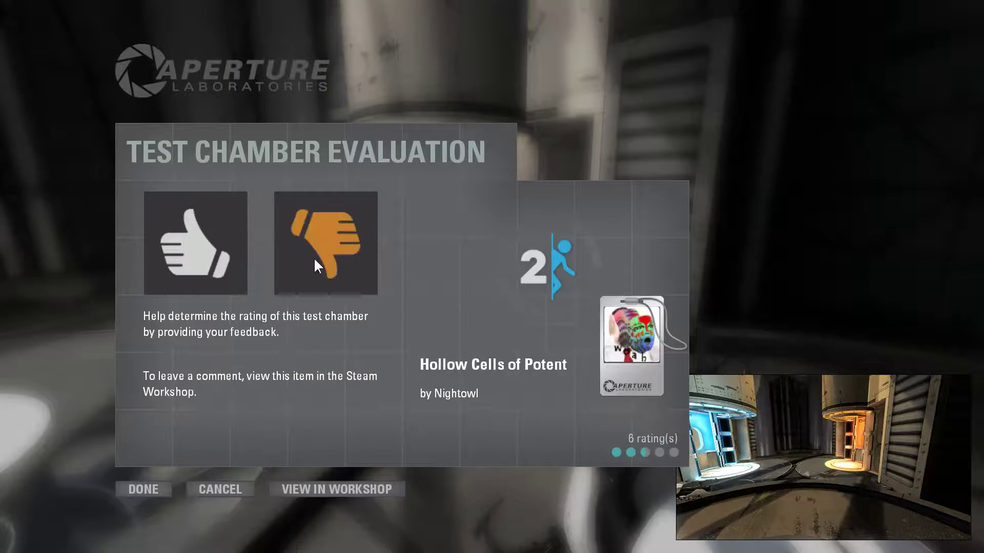
left_click(323, 236)
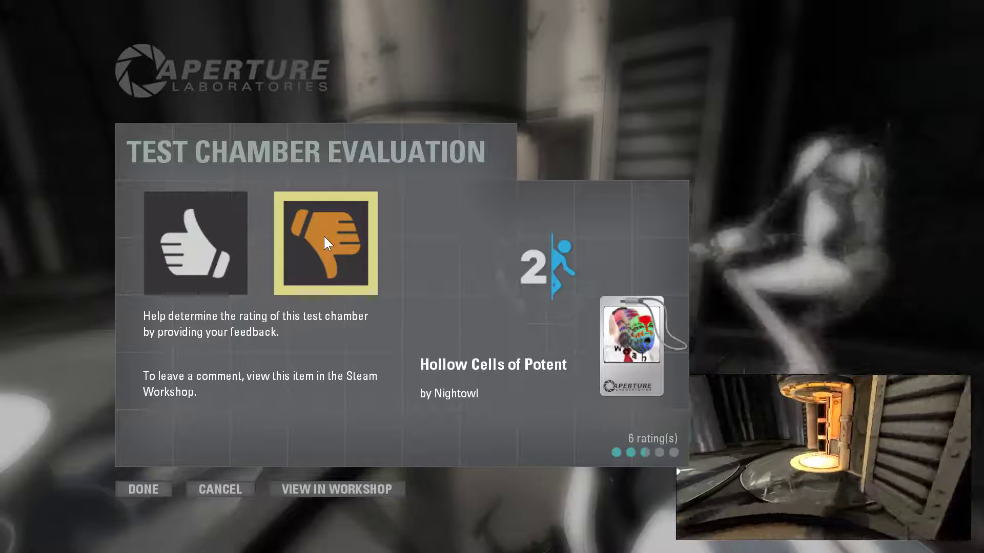